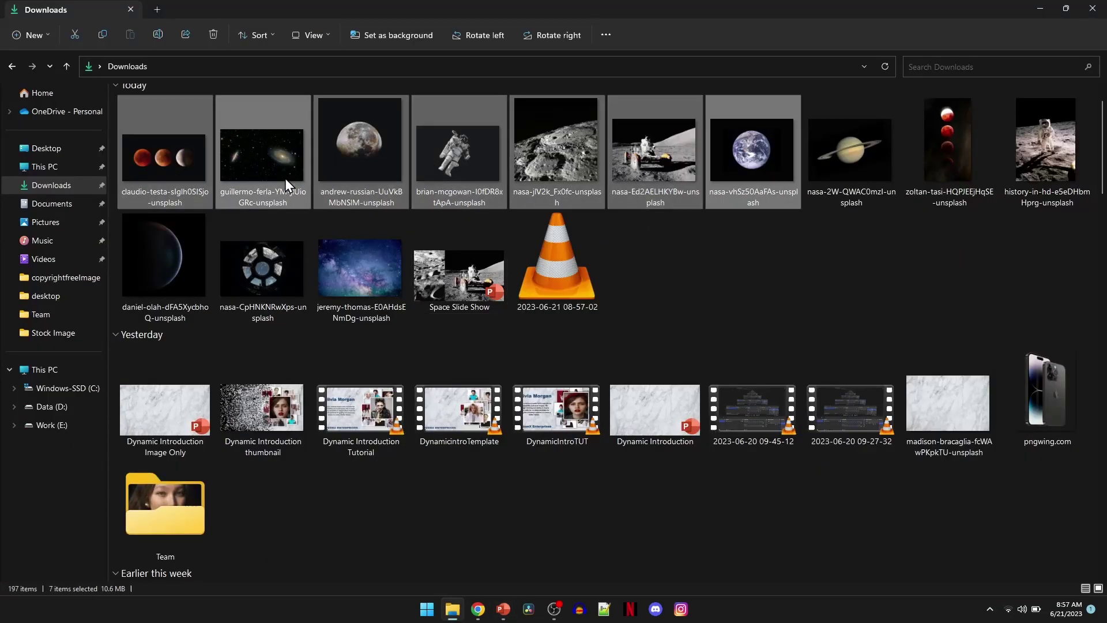
- Drop the space photos onto slide 1 and cut the Earth out beside the dark planet
{"action": "left_click_drag", "start_coordinate": [287, 186], "coordinate": [505, 616]}
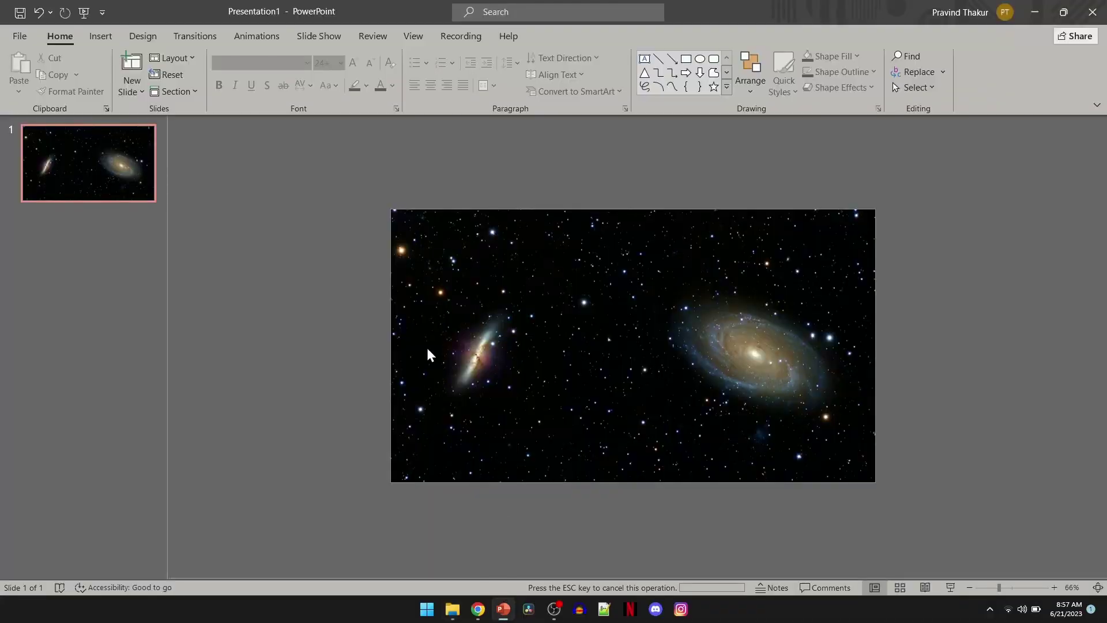
{"action": "left_click_drag", "start_coordinate": [427, 353], "coordinate": [425, 348]}
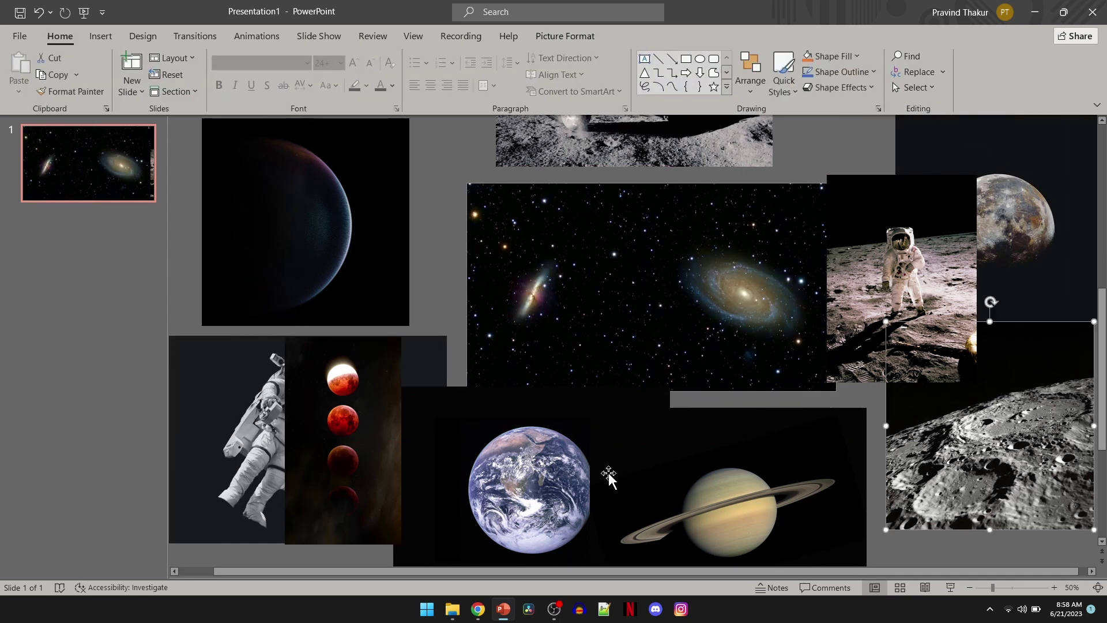
{"action": "left_click_drag", "start_coordinate": [609, 474], "coordinate": [636, 291]}
{"action": "key", "text": "alt+j"}
{"action": "key", "text": "p"}
{"action": "key", "text": "e"}
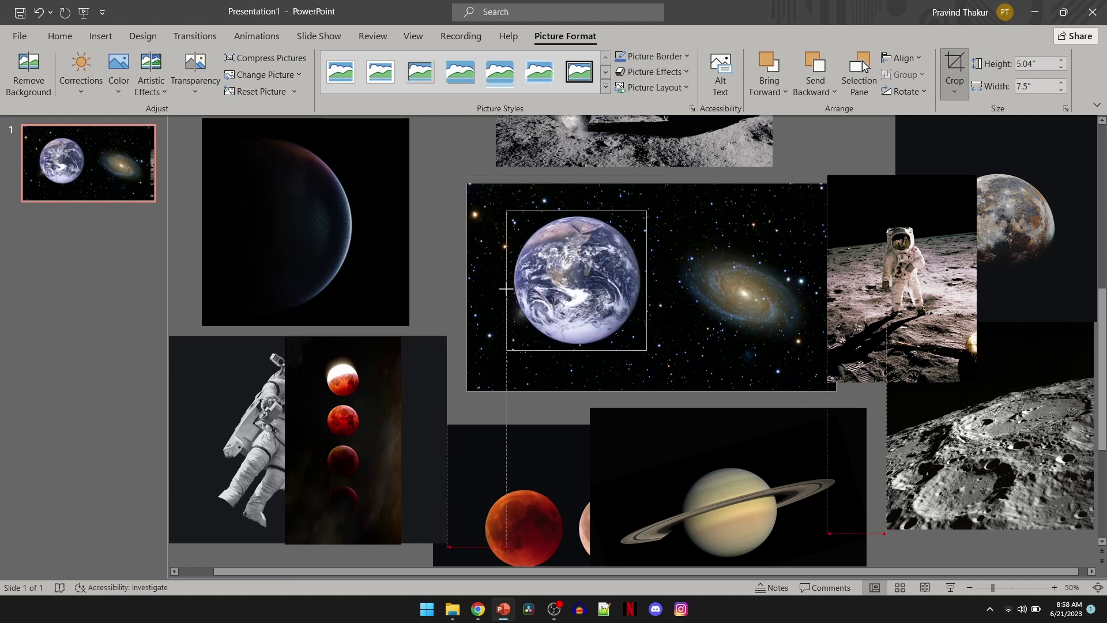
{"action": "left_click_drag", "start_coordinate": [507, 290], "coordinate": [338, 160]}
- Place the astronaut over the galaxy, enlarge the centred moon-surface picture, and crop the astronaut
{"action": "left_click", "coordinate": [655, 292]}
{"action": "mouse_move", "coordinate": [866, 294]}
{"action": "left_mouse_down"}
{"action": "mouse_move", "coordinate": [886, 294]}
{"action": "mouse_move", "coordinate": [480, 307]}
{"action": "left_mouse_up"}
{"action": "mouse_move", "coordinate": [992, 427]}
{"action": "left_mouse_down"}
{"action": "mouse_move", "coordinate": [709, 334]}
{"action": "mouse_move", "coordinate": [830, 341]}
{"action": "mouse_move", "coordinate": [756, 306]}
{"action": "left_mouse_up"}
{"action": "left_click", "coordinate": [539, 317]}
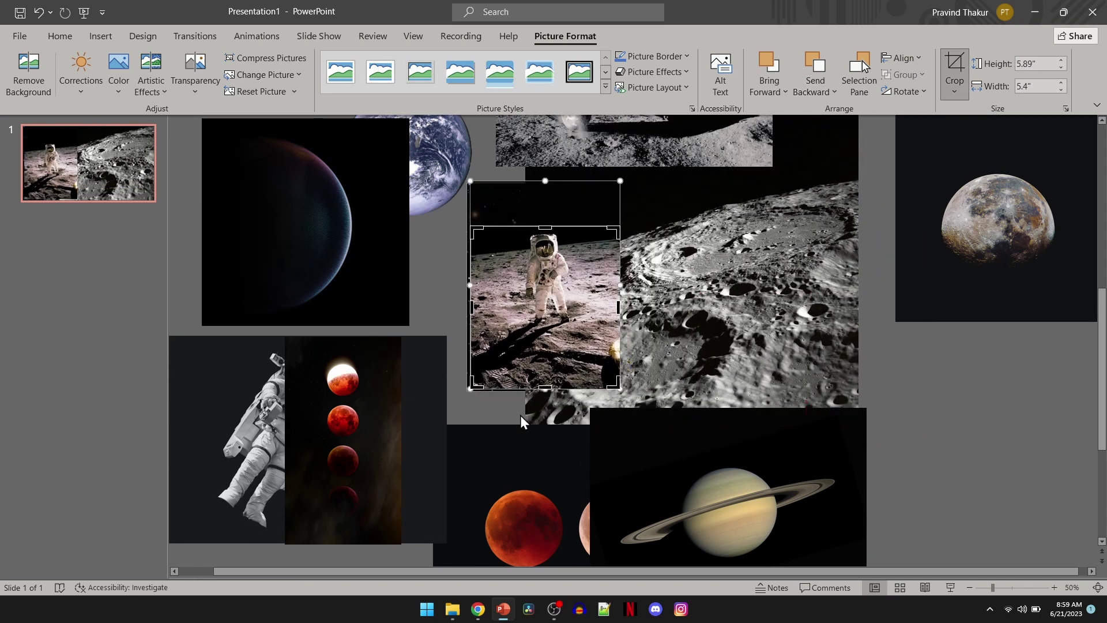
{"action": "left_click", "coordinate": [522, 421]}
{"action": "left_click", "coordinate": [545, 306]}
- Enlarge and fine-position the astronaut picture, then duplicate the finished slide as slide 2
{"action": "left_click_drag", "start_coordinate": [619, 387], "coordinate": [668, 439]}
{"action": "left_click_drag", "start_coordinate": [596, 305], "coordinate": [586, 280]}
{"action": "left_click_drag", "start_coordinate": [667, 211], "coordinate": [691, 177]}
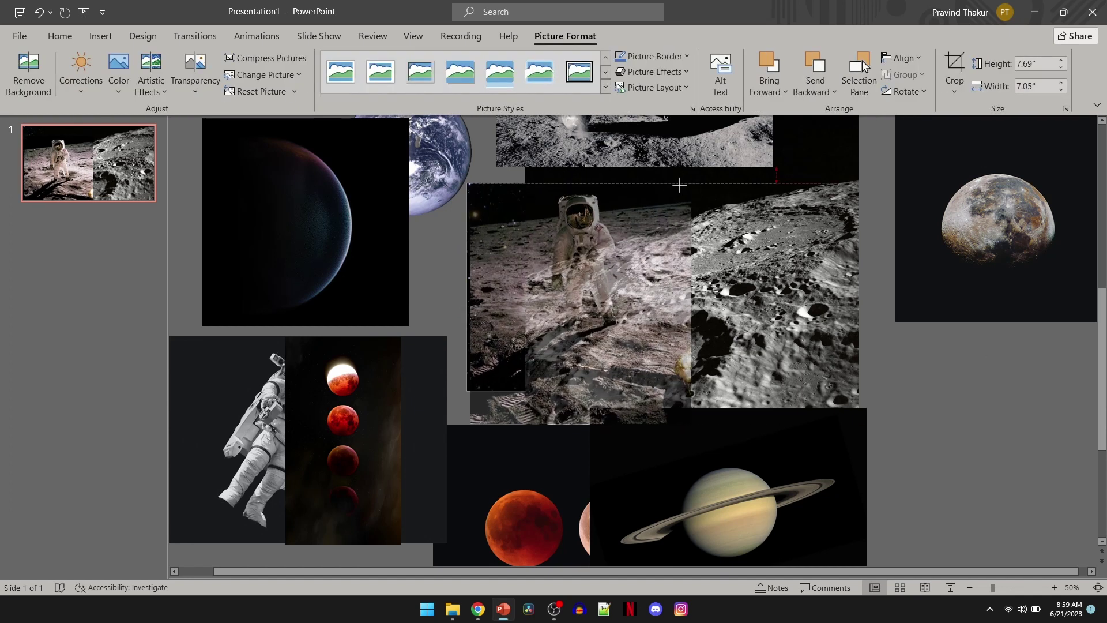
{"action": "left_click_drag", "start_coordinate": [607, 243], "coordinate": [603, 257]}
{"action": "left_click", "coordinate": [950, 391]}
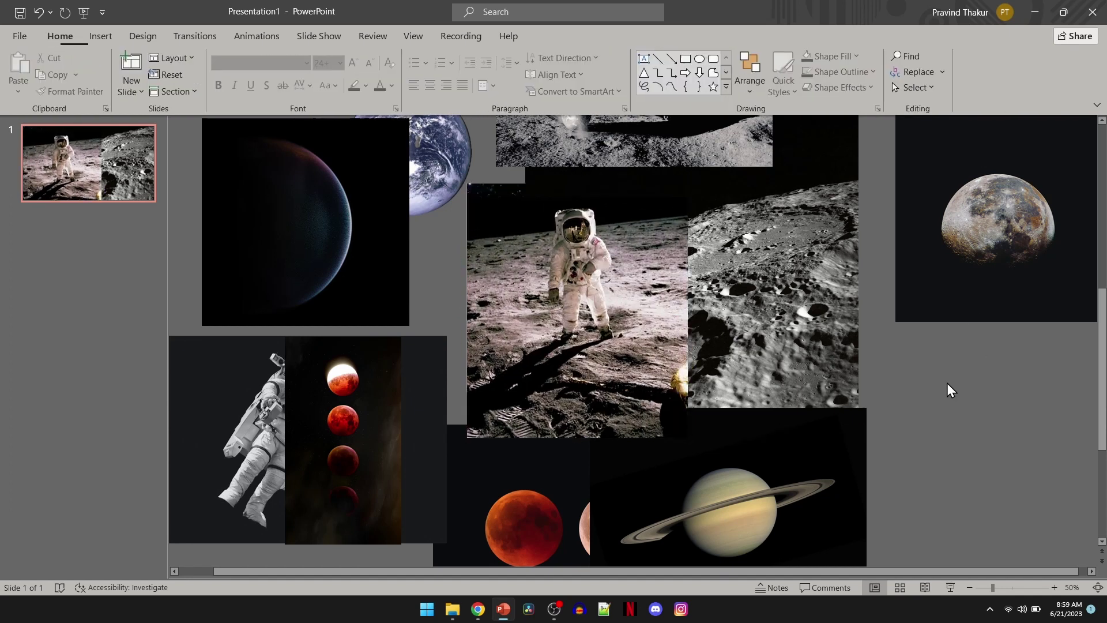
{"action": "key", "text": "Return"}
- Rearrange slide 1's pictures to show the galaxy photo again
{"action": "left_click", "coordinate": [121, 151]}
{"action": "scroll", "coordinate": [498, 359], "scroll_direction": "down", "scroll_amount": 3}
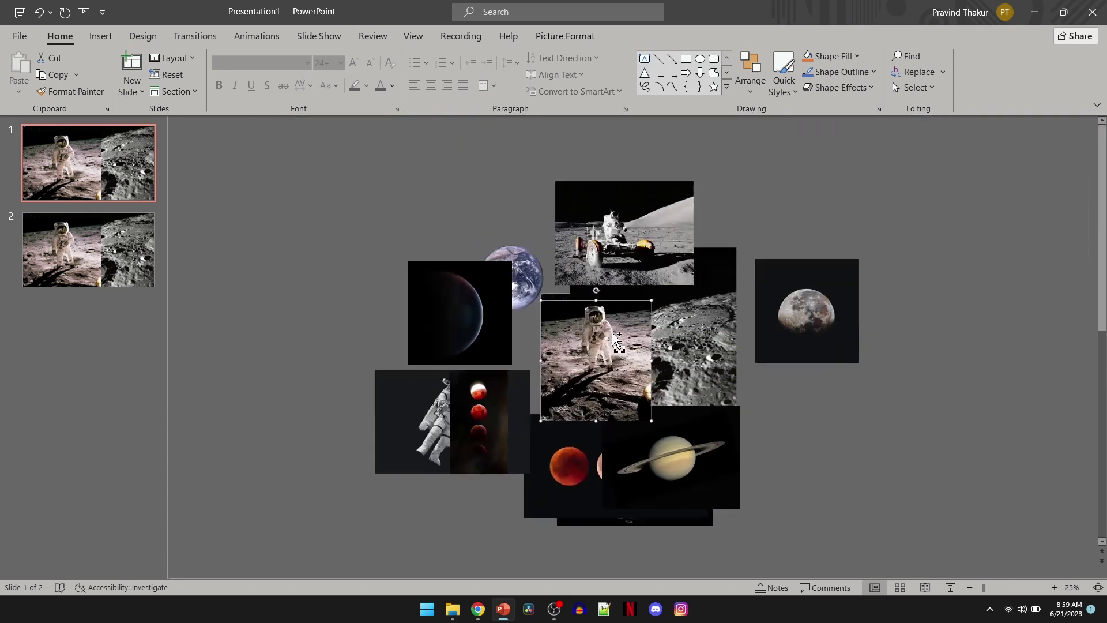
{"action": "scroll", "coordinate": [498, 359], "scroll_direction": "up", "scroll_amount": 2}
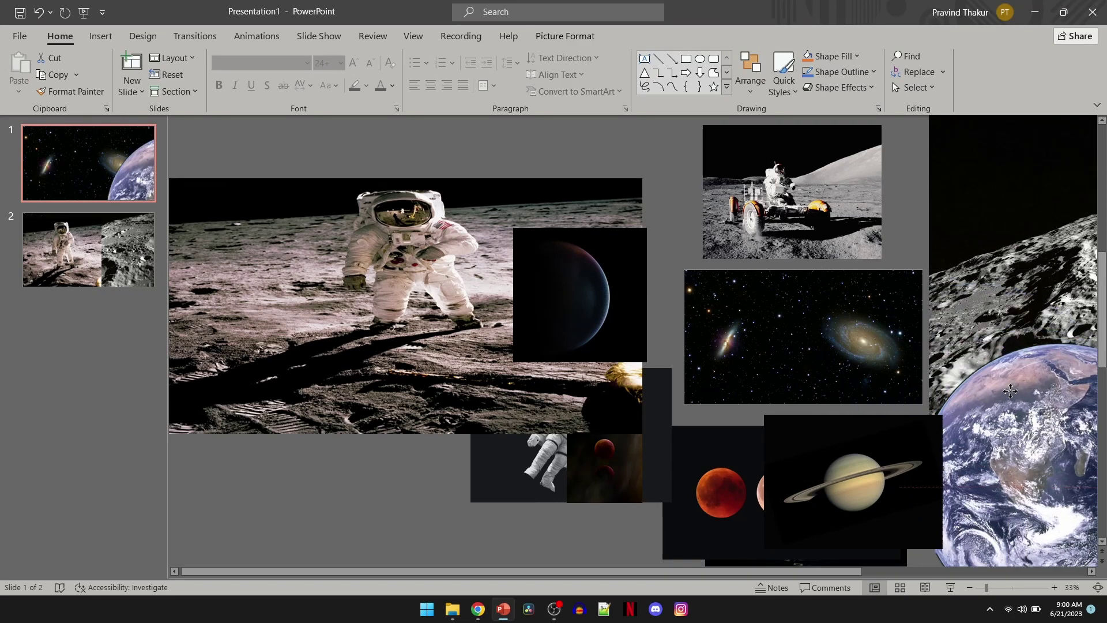
{"action": "left_click_drag", "start_coordinate": [771, 495], "coordinate": [725, 516]}
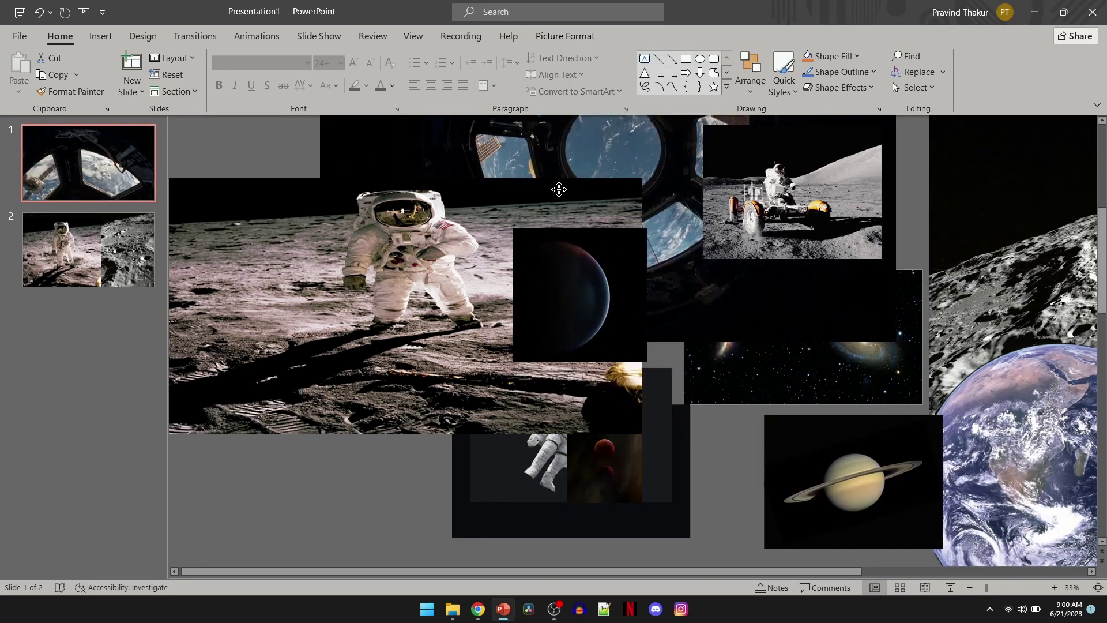
- Duplicate slide 2 as slide 3 and move the large astronaut picture out of the way
{"action": "left_click", "coordinate": [85, 269]}
{"action": "key", "text": "Return"}
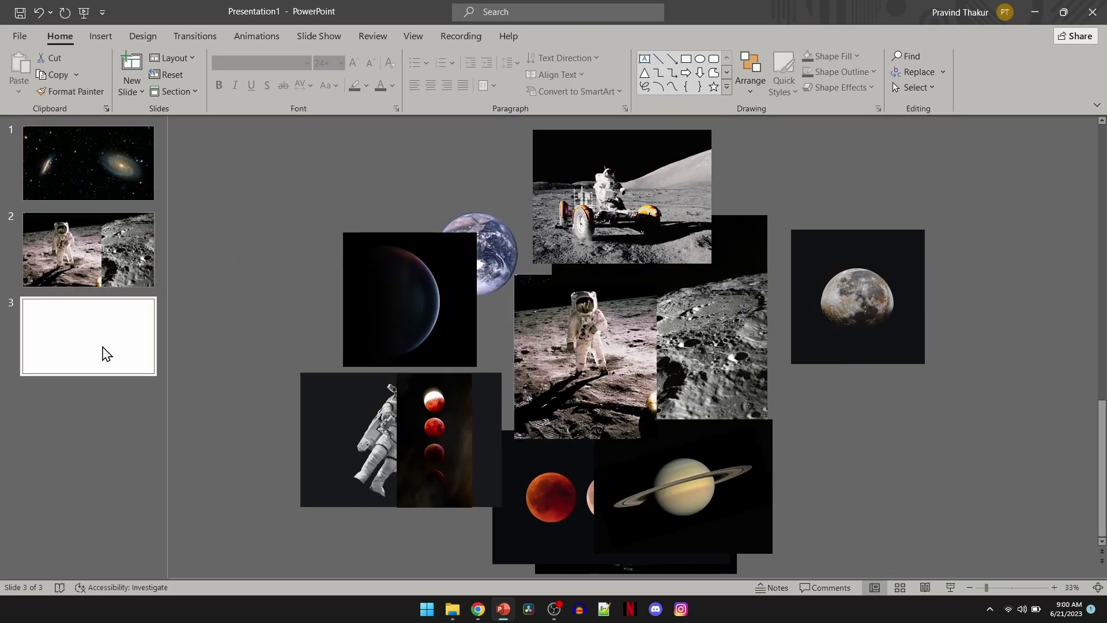
{"action": "left_click_drag", "start_coordinate": [646, 346], "coordinate": [469, 354]}
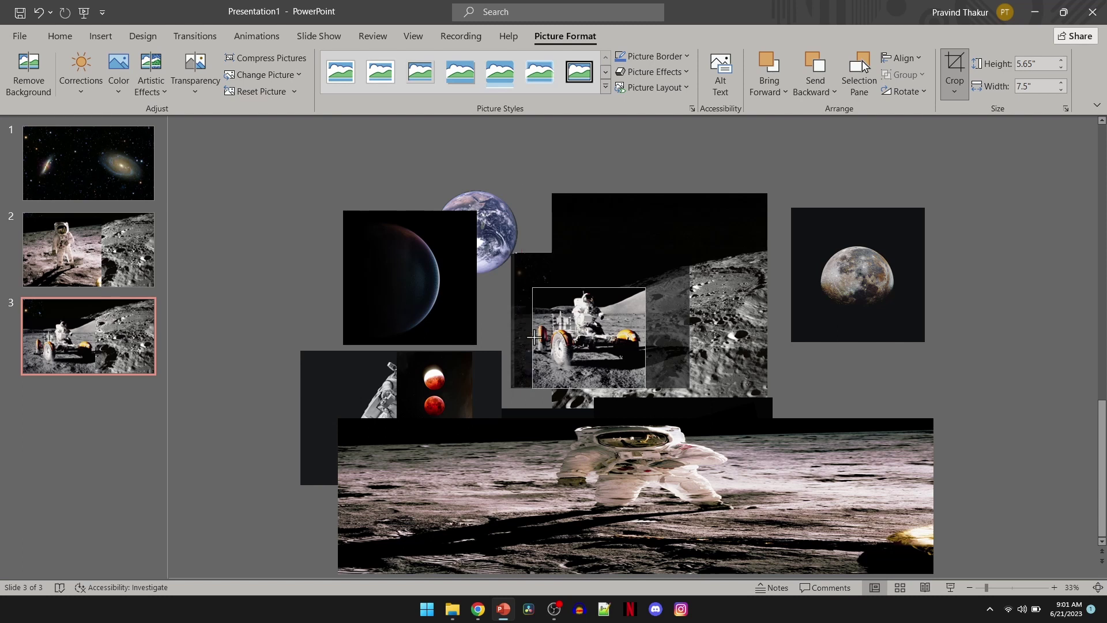
{"action": "left_click", "coordinate": [905, 369]}
{"action": "left_click_drag", "start_coordinate": [167, 366], "coordinate": [259, 365]}
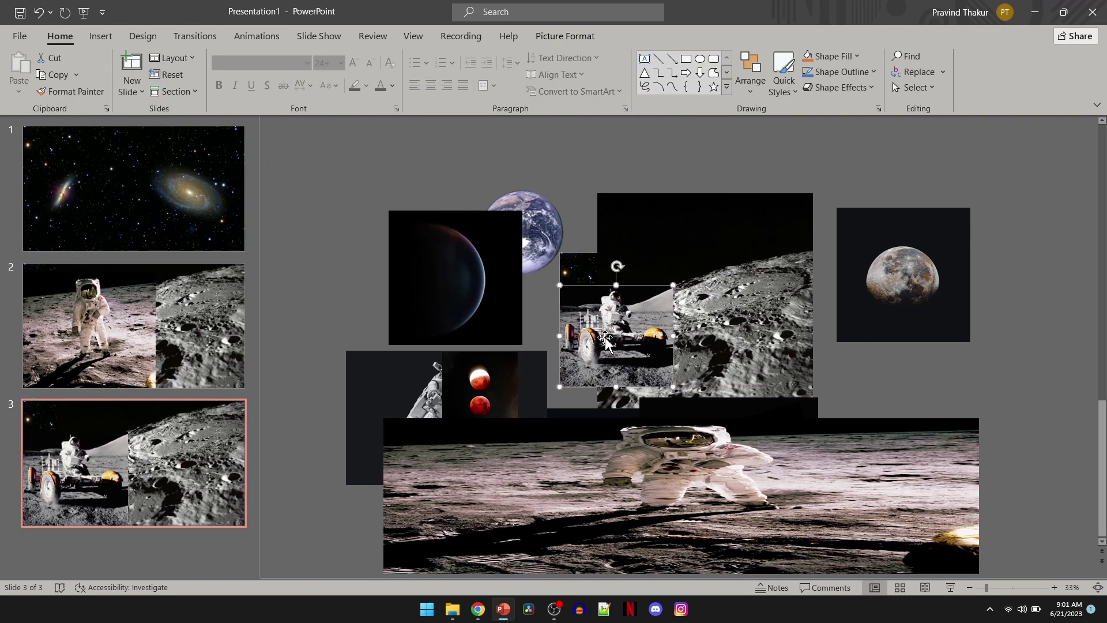
- Enlarge the lunar rover picture and place an enlarged Earth on the right side
{"action": "left_click_drag", "start_coordinate": [560, 386], "coordinate": [535, 419]}
{"action": "left_click_drag", "start_coordinate": [522, 271], "coordinate": [844, 410]}
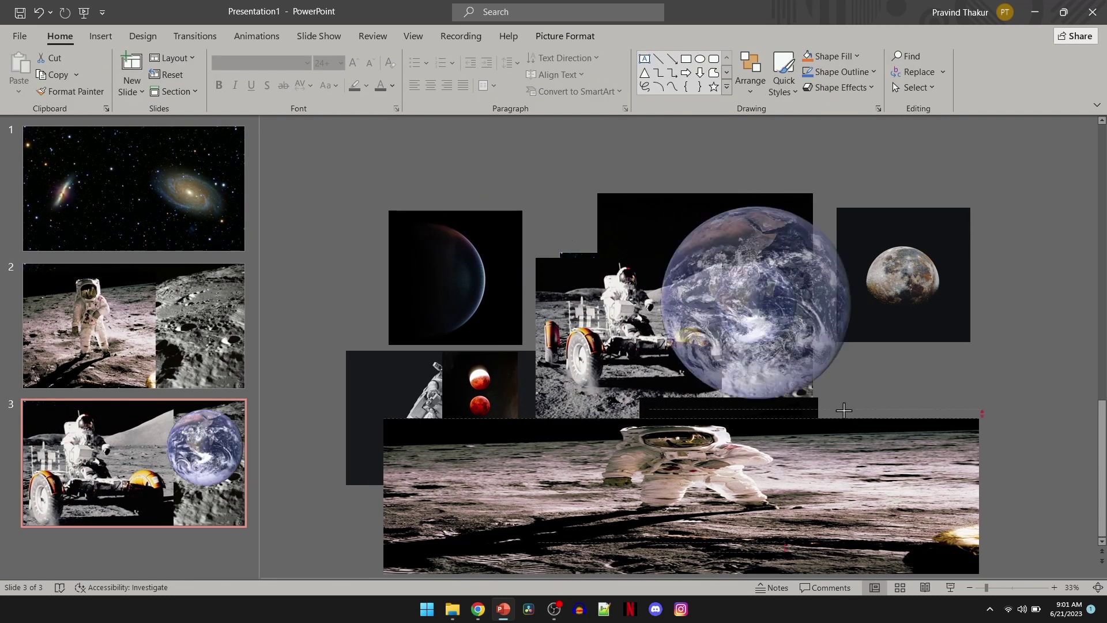
{"action": "left_click_drag", "start_coordinate": [821, 323], "coordinate": [798, 324]}
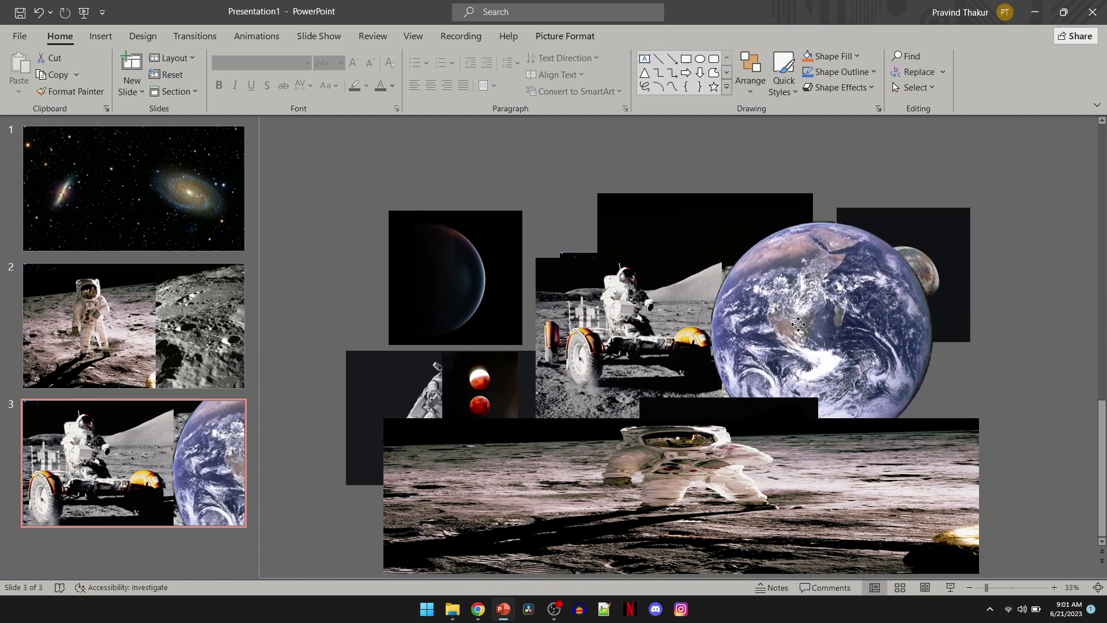
{"action": "key", "text": "ctrl+z"}
{"action": "key", "text": "ctrl+z"}
{"action": "key", "text": "ctrl+z"}
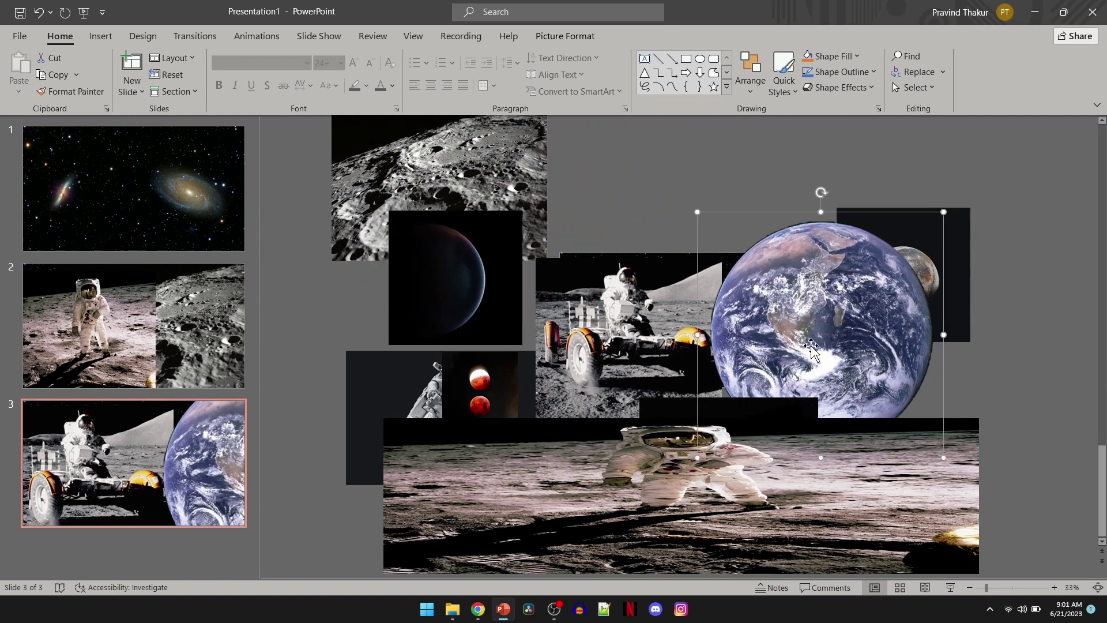
{"action": "key", "text": "ctrl+y"}
- Park the Saturn picture at the top edge of slide 3
{"action": "left_click", "coordinate": [650, 416]}
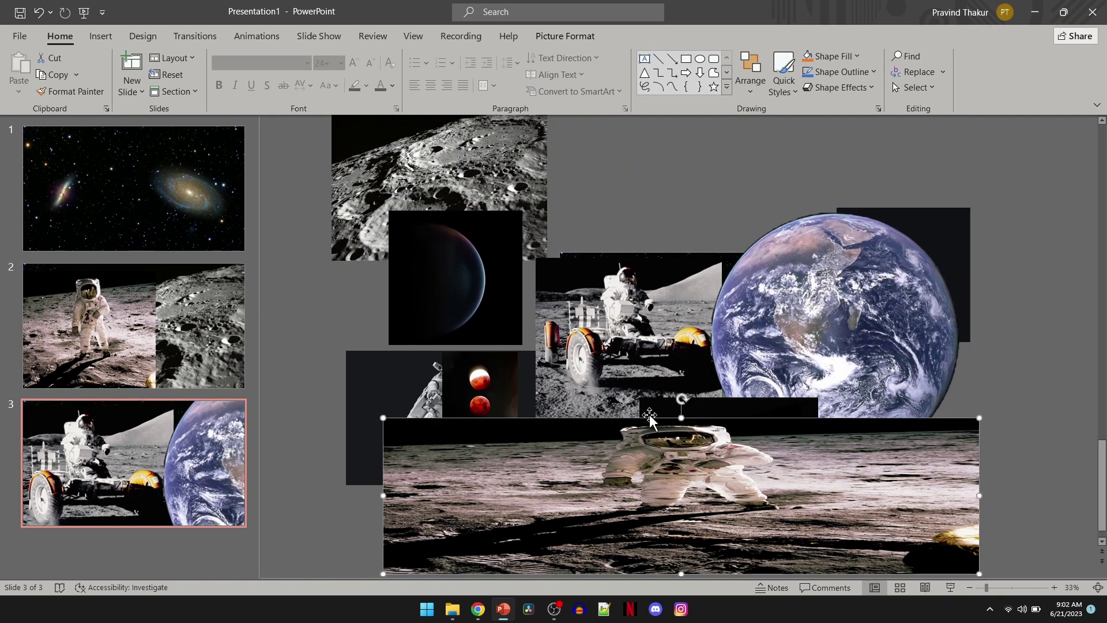
{"action": "left_click_drag", "start_coordinate": [681, 379], "coordinate": [681, 309]}
{"action": "left_click", "coordinate": [28, 72]}
{"action": "mouse_move", "coordinate": [620, 334]}
{"action": "left_mouse_down"}
{"action": "mouse_move", "coordinate": [579, 260]}
{"action": "mouse_move", "coordinate": [560, 190]}
{"action": "mouse_move", "coordinate": [575, 248]}
{"action": "left_mouse_up"}
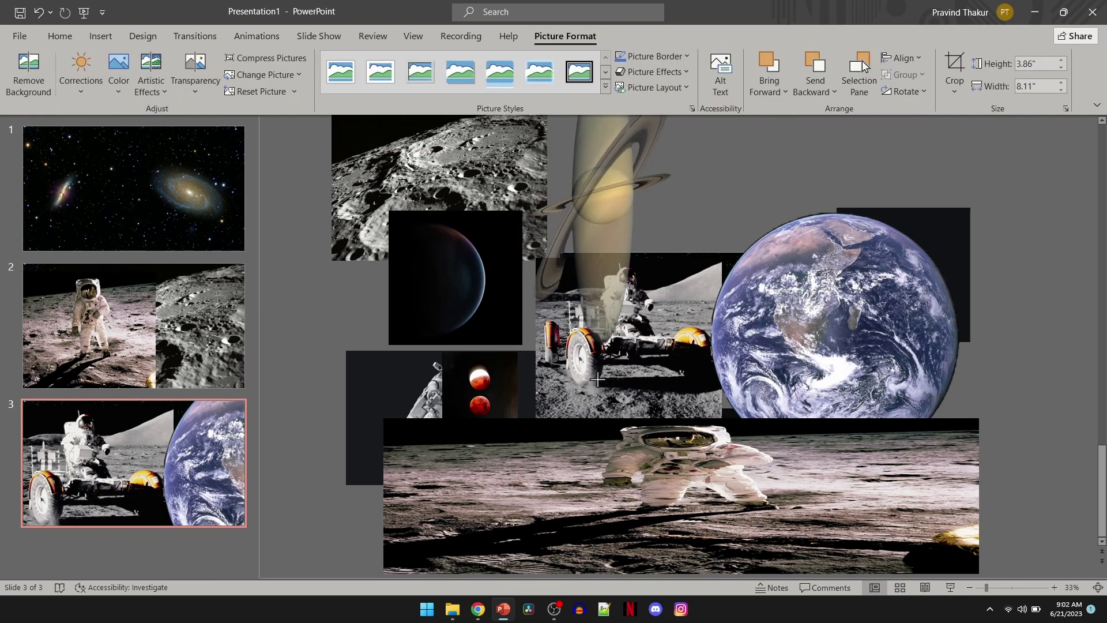
{"action": "left_click", "coordinate": [277, 506]}
- Make slide 4 with Saturn over the blood-moon picture and Earth top left, then duplicate it
{"action": "key", "text": "ctrl+d"}
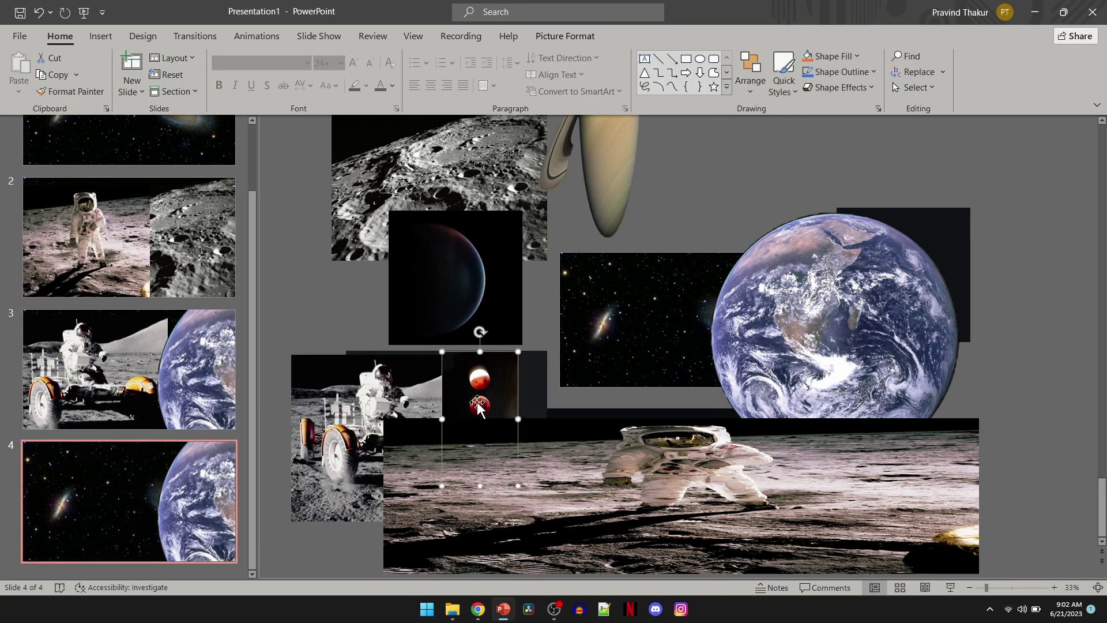
{"action": "left_click_drag", "start_coordinate": [611, 305], "coordinate": [715, 294]}
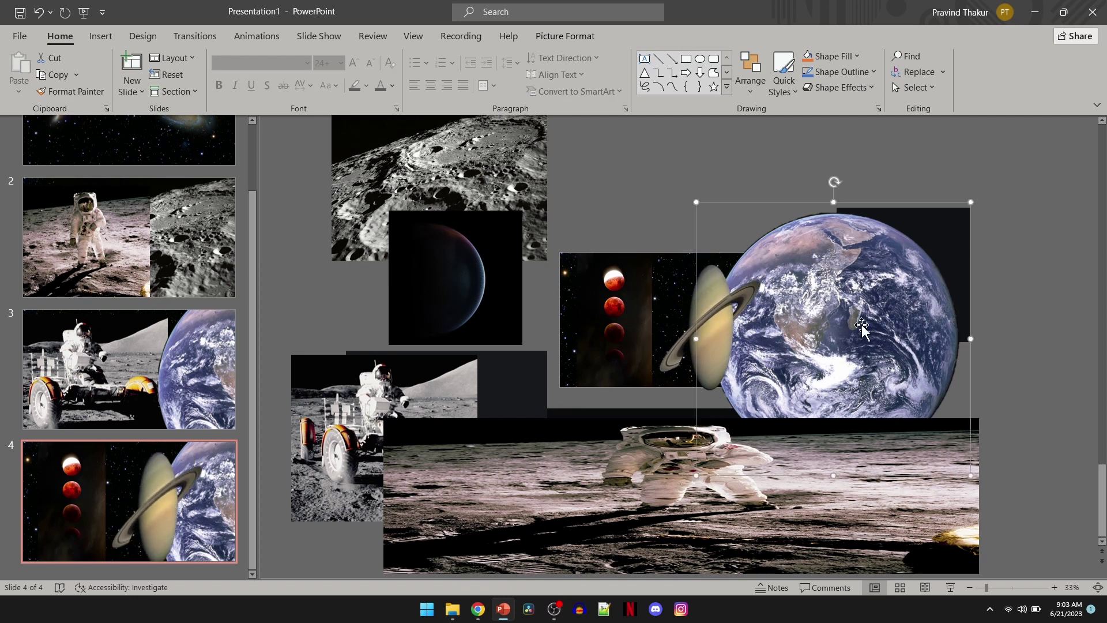
{"action": "left_click_drag", "start_coordinate": [846, 346], "coordinate": [462, 242]}
{"action": "mouse_move", "coordinate": [720, 249]}
{"action": "left_mouse_down"}
{"action": "mouse_move", "coordinate": [730, 240]}
{"action": "mouse_move", "coordinate": [713, 333]}
{"action": "left_mouse_up"}
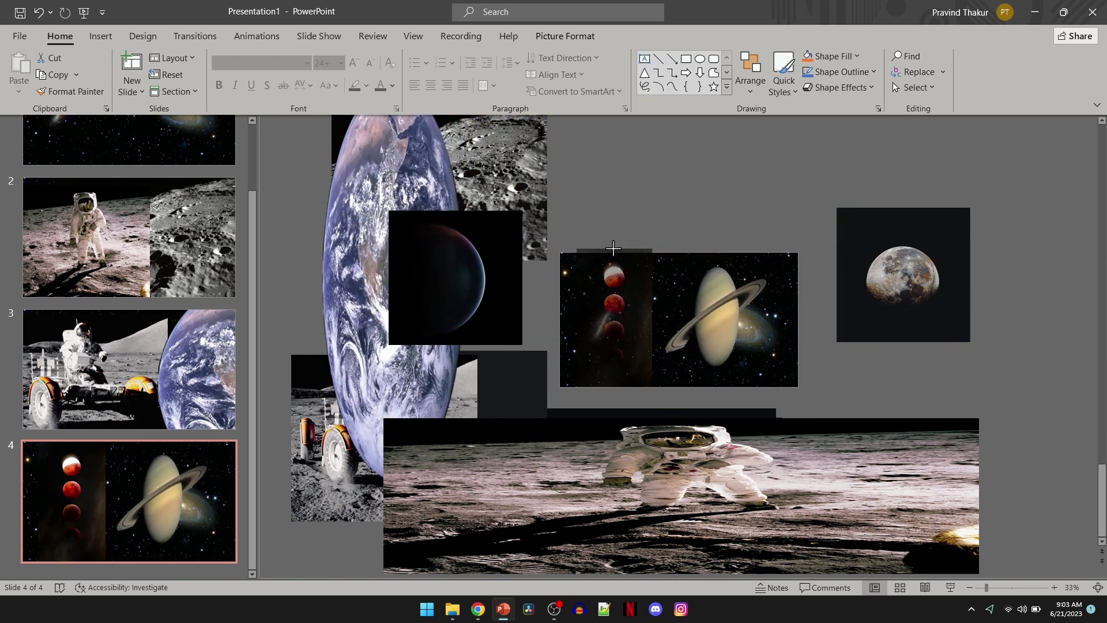
{"action": "left_click_drag", "start_coordinate": [628, 312], "coordinate": [610, 242]}
{"action": "key", "text": "ctrl+d"}
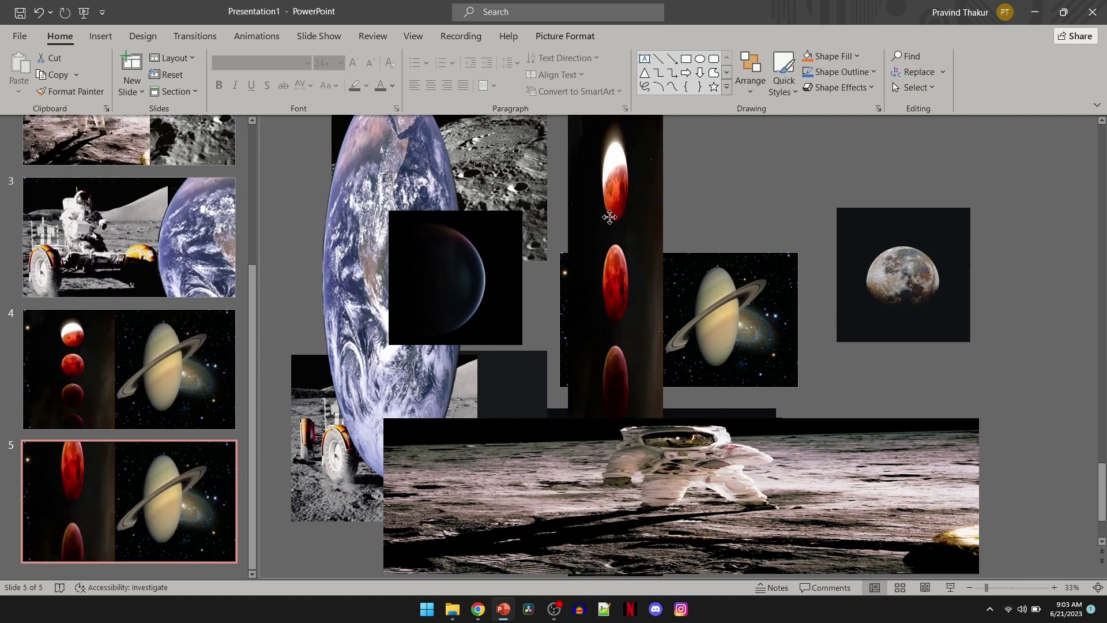
- On slide 5, move Saturn to the far right edge and the moon onto the galaxy photo
{"action": "key", "text": "Delete"}
{"action": "left_click", "coordinate": [697, 310]}
{"action": "left_click_drag", "start_coordinate": [697, 311], "coordinate": [1099, 315]}
{"action": "left_click", "coordinate": [853, 228]}
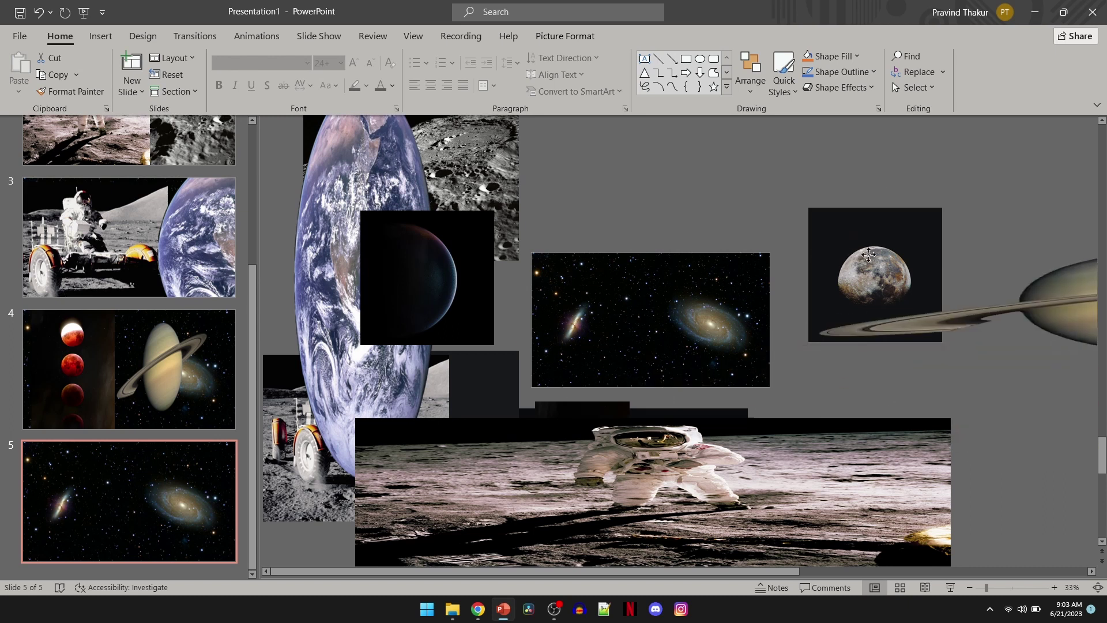
{"action": "left_click_drag", "start_coordinate": [901, 221], "coordinate": [623, 266]}
- Remove the moon picture's dark background
{"action": "left_click", "coordinate": [565, 36]}
{"action": "left_click", "coordinate": [29, 72]}
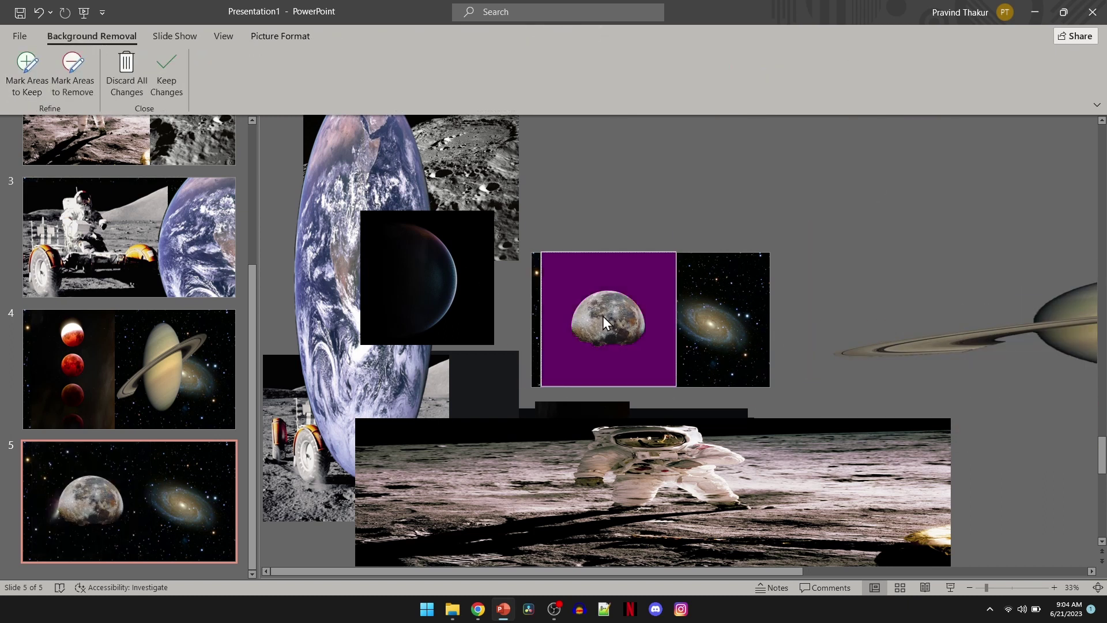
{"action": "left_click", "coordinate": [168, 86]}
{"action": "left_click", "coordinate": [294, 91]}
{"action": "left_click", "coordinate": [271, 124]}
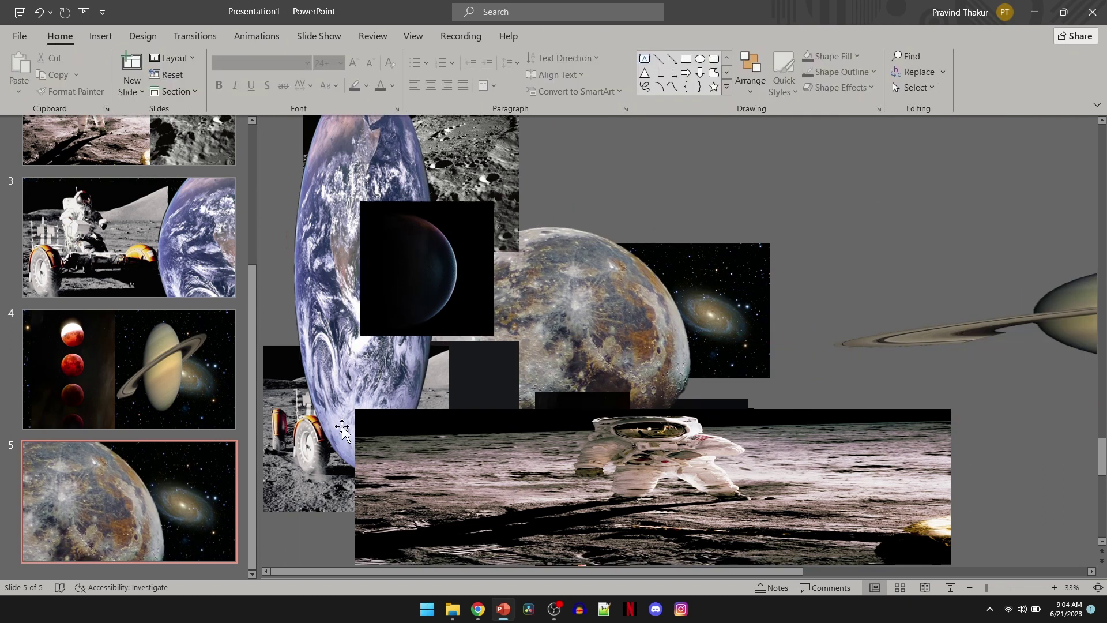
- Paste the floating astronaut, cut it out from its background, and resize it
{"action": "key", "text": "ctrl+v"}
{"action": "left_click", "coordinate": [55, 80]}
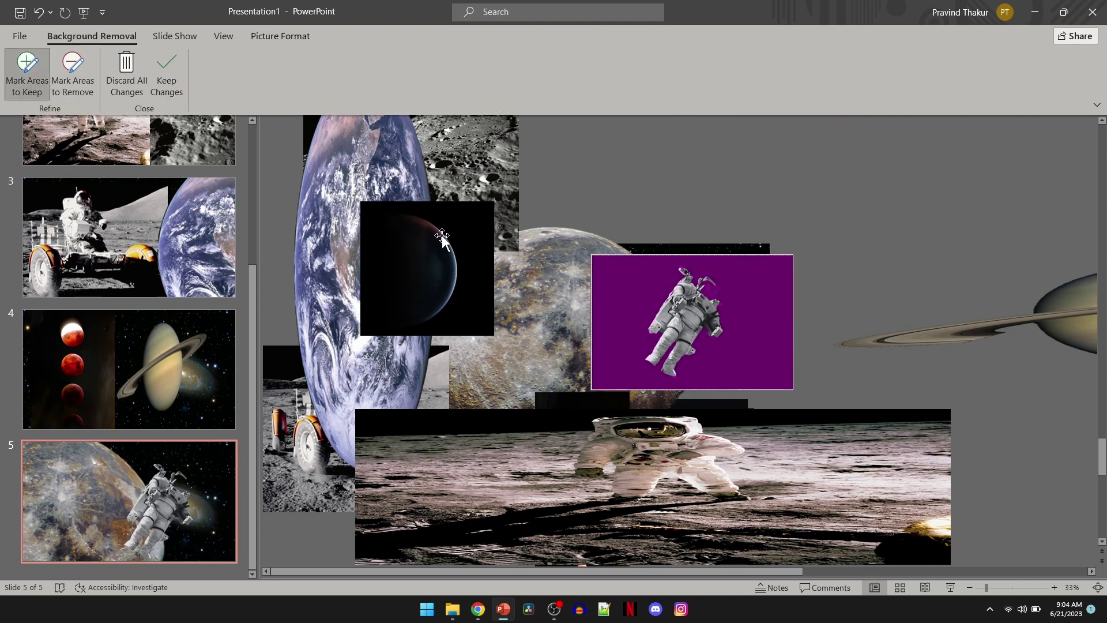
{"action": "left_click", "coordinate": [937, 273]}
{"action": "left_click_drag", "start_coordinate": [708, 309], "coordinate": [696, 300]}
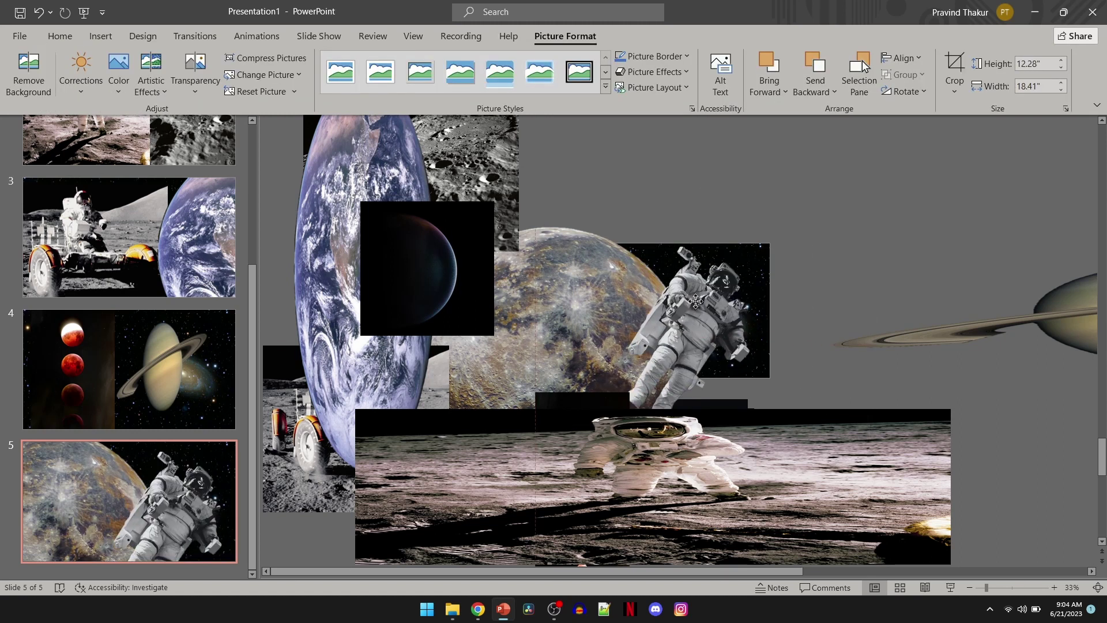
{"action": "left_click_drag", "start_coordinate": [546, 437], "coordinate": [564, 429]}
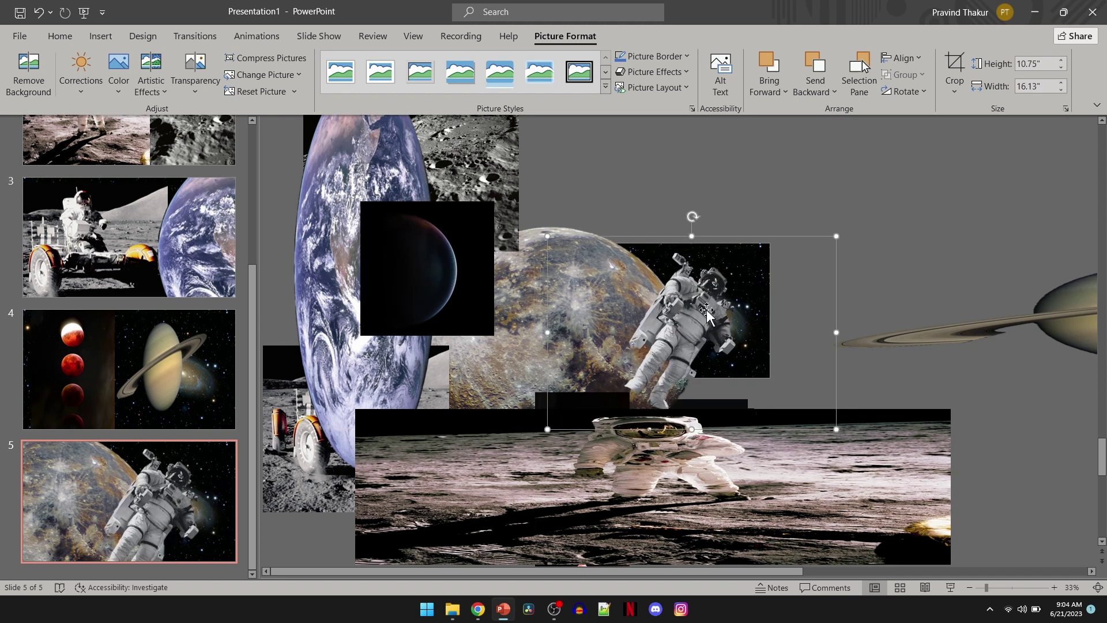
- Move the lunar rover top right, resize the moon-surface picture, and reposition the blood moon
{"action": "left_click_drag", "start_coordinate": [331, 482], "coordinate": [799, 208]}
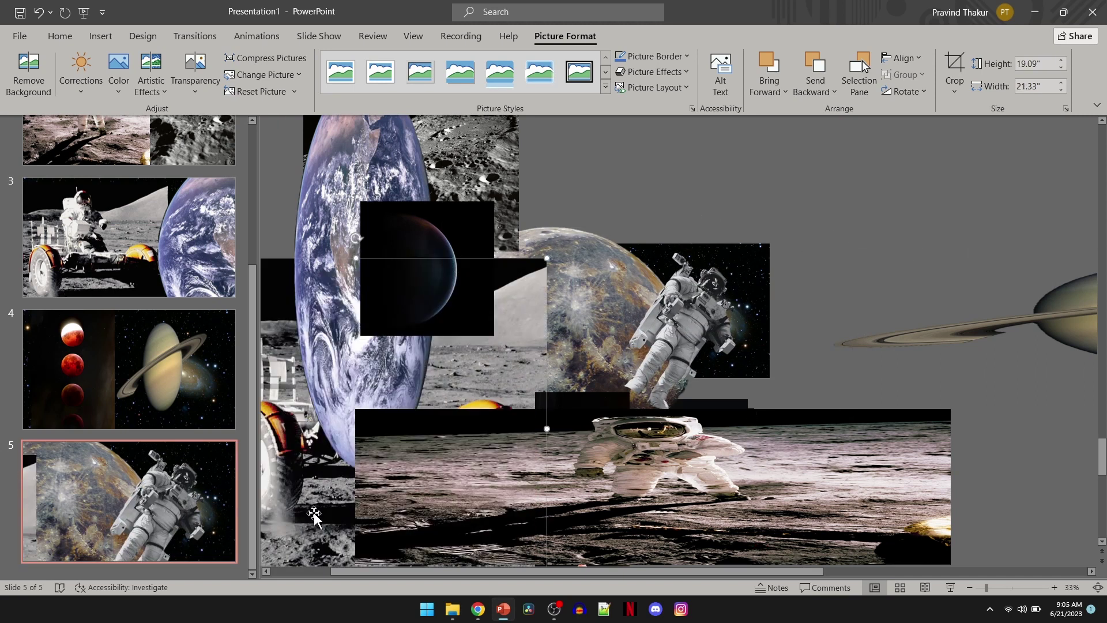
{"action": "left_click_drag", "start_coordinate": [631, 410], "coordinate": [631, 173]}
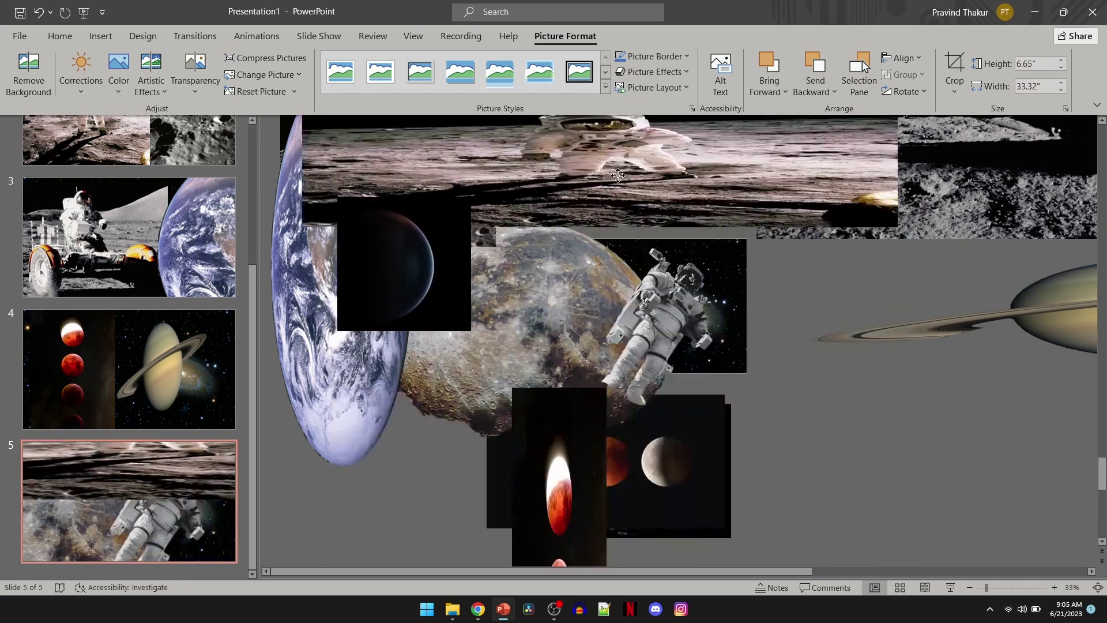
{"action": "left_click_drag", "start_coordinate": [600, 346], "coordinate": [541, 137]}
{"action": "left_click_drag", "start_coordinate": [574, 501], "coordinate": [711, 463]}
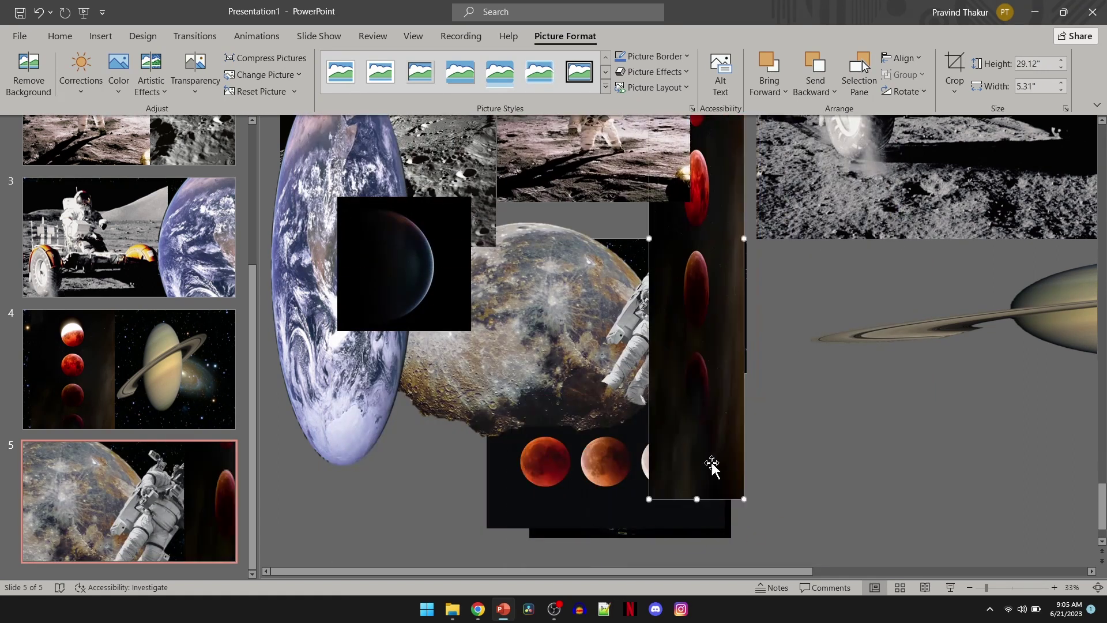
{"action": "left_click_drag", "start_coordinate": [697, 503], "coordinate": [662, 261]}
{"action": "left_click", "coordinate": [662, 262]}
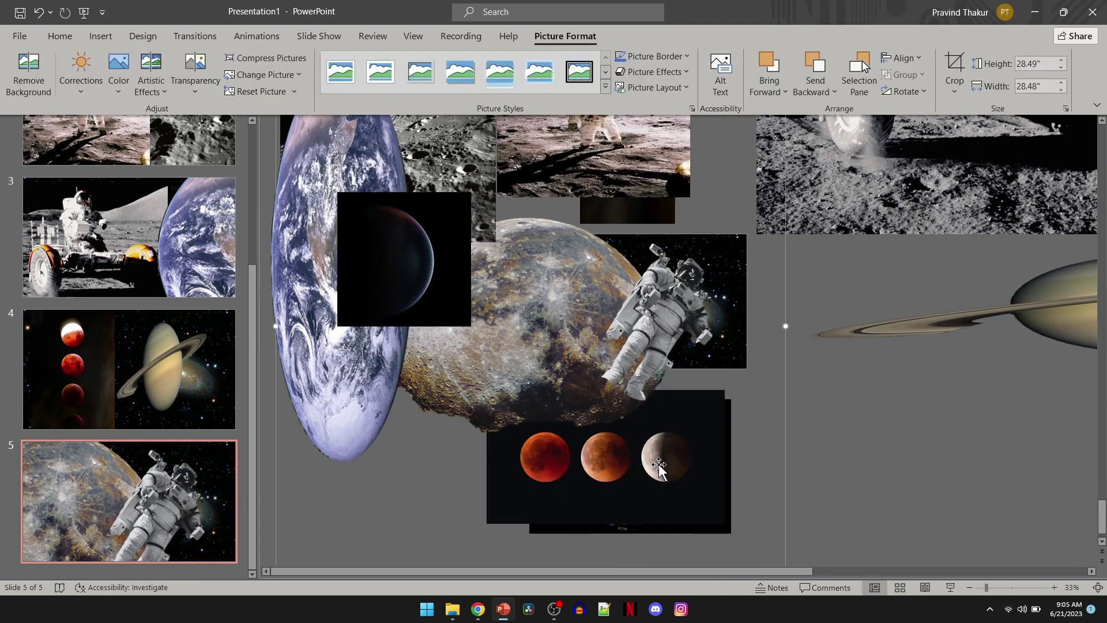
{"action": "right_click", "coordinate": [521, 327]}
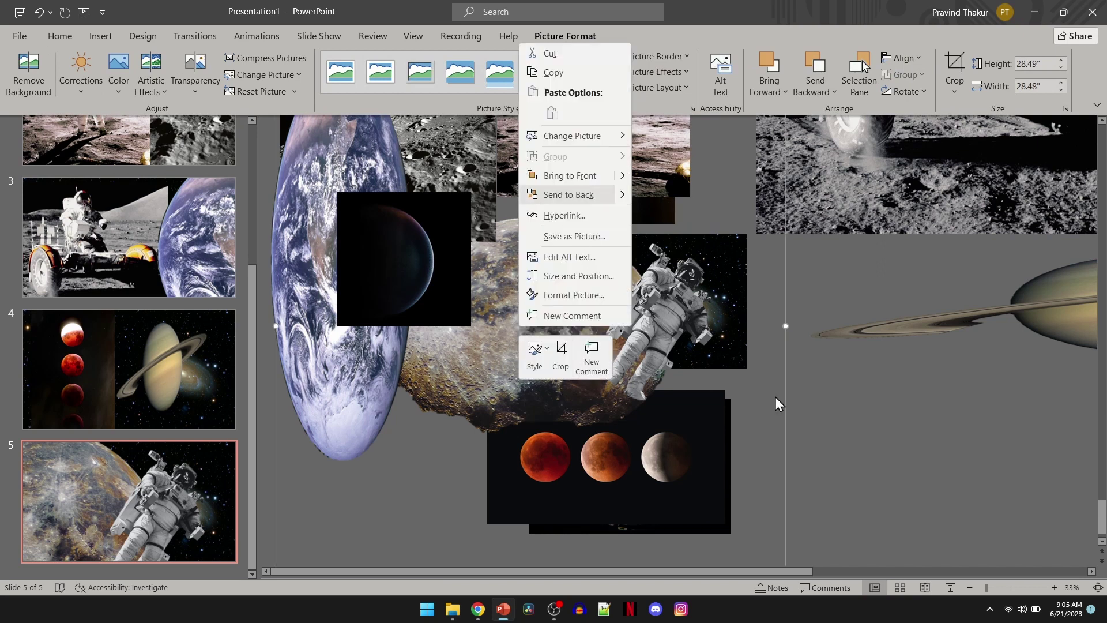
- Crop the blood-moon picture to a single moon and size it beside the astronaut
{"action": "key", "text": "Escape"}
{"action": "mouse_move", "coordinate": [577, 450]}
{"action": "left_mouse_down"}
{"action": "mouse_move", "coordinate": [666, 432]}
{"action": "mouse_move", "coordinate": [683, 330]}
{"action": "left_mouse_up"}
{"action": "left_click", "coordinate": [29, 72]}
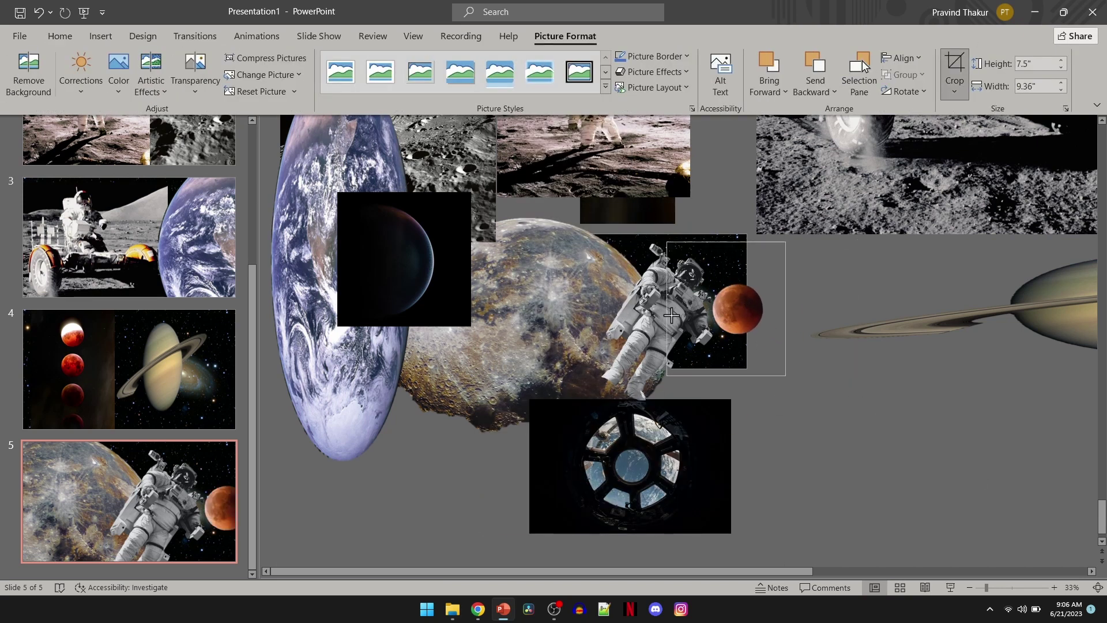
{"action": "left_click", "coordinate": [753, 302]}
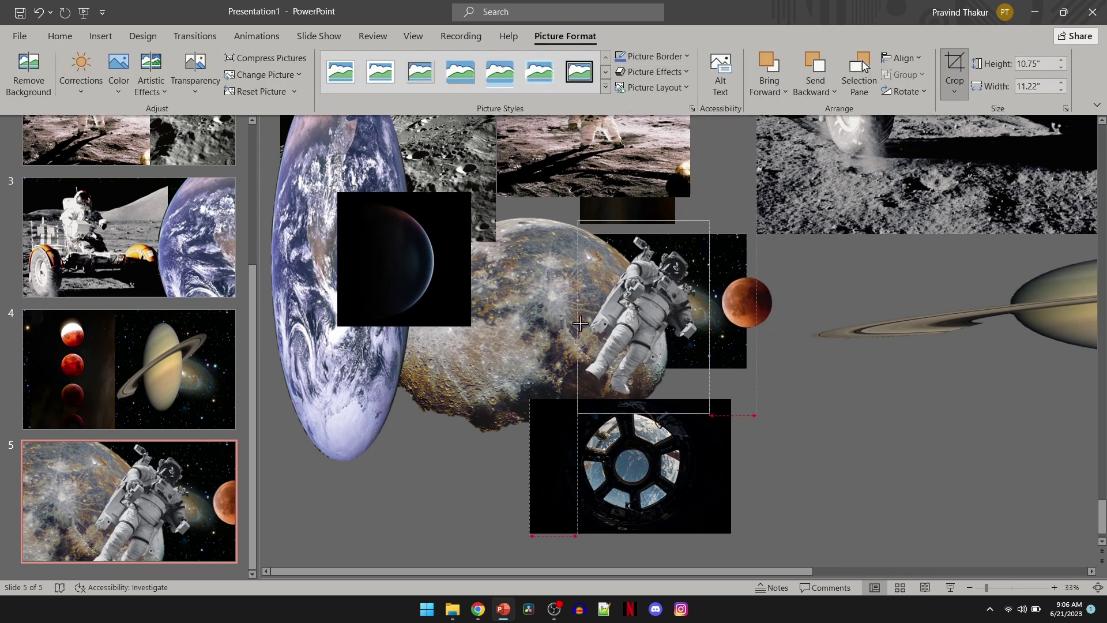
{"action": "left_click_drag", "start_coordinate": [786, 294], "coordinate": [823, 432]}
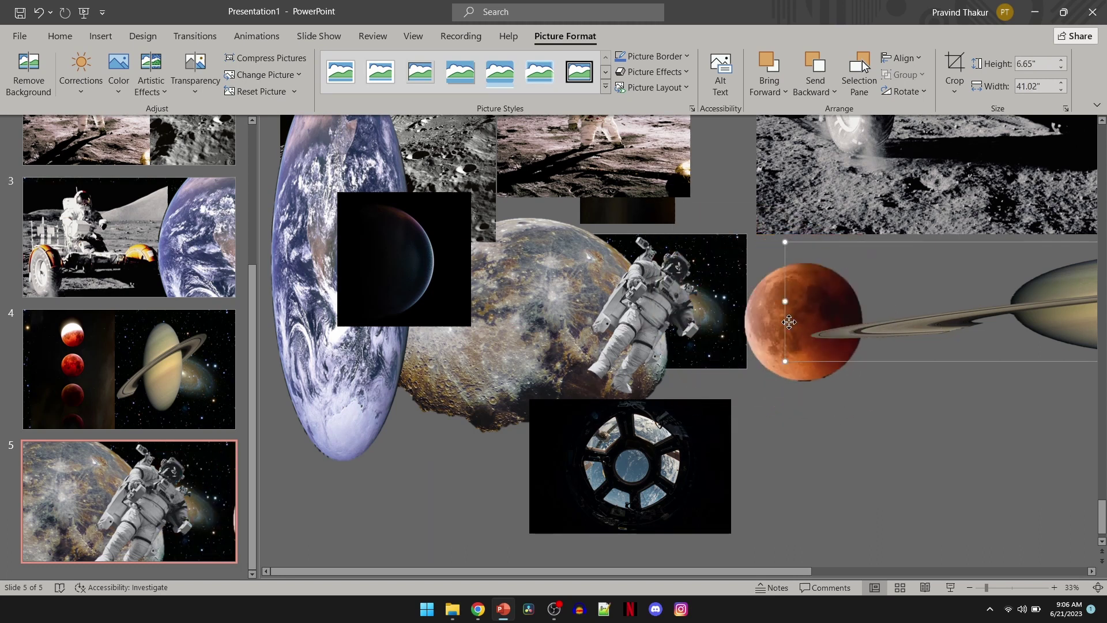
{"action": "left_click_drag", "start_coordinate": [669, 408], "coordinate": [769, 298]}
{"action": "left_click", "coordinate": [823, 444]}
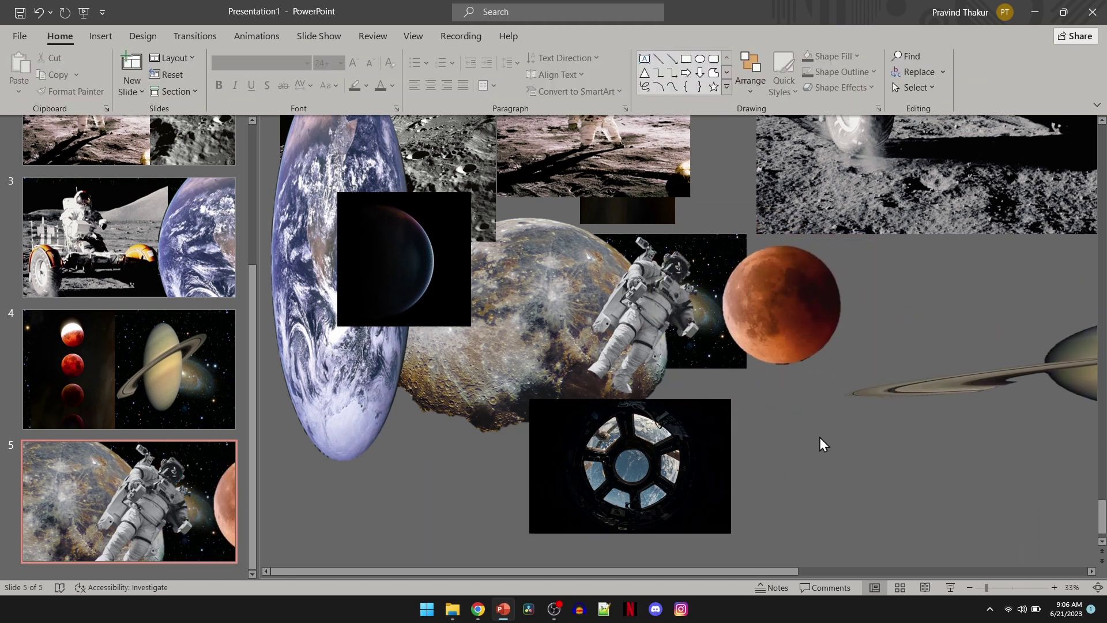
- Duplicate as slide 6, shrink the moon to the lower left, and raise the cupola picture
{"action": "key", "text": "ctrl+d"}
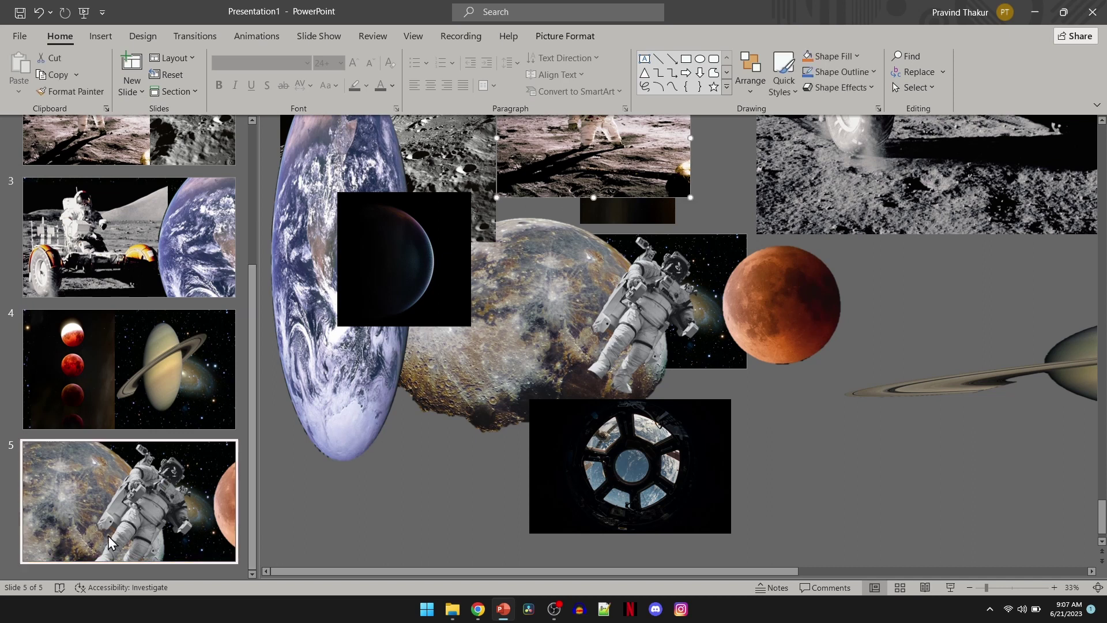
{"action": "left_click_drag", "start_coordinate": [594, 197], "coordinate": [593, 475]}
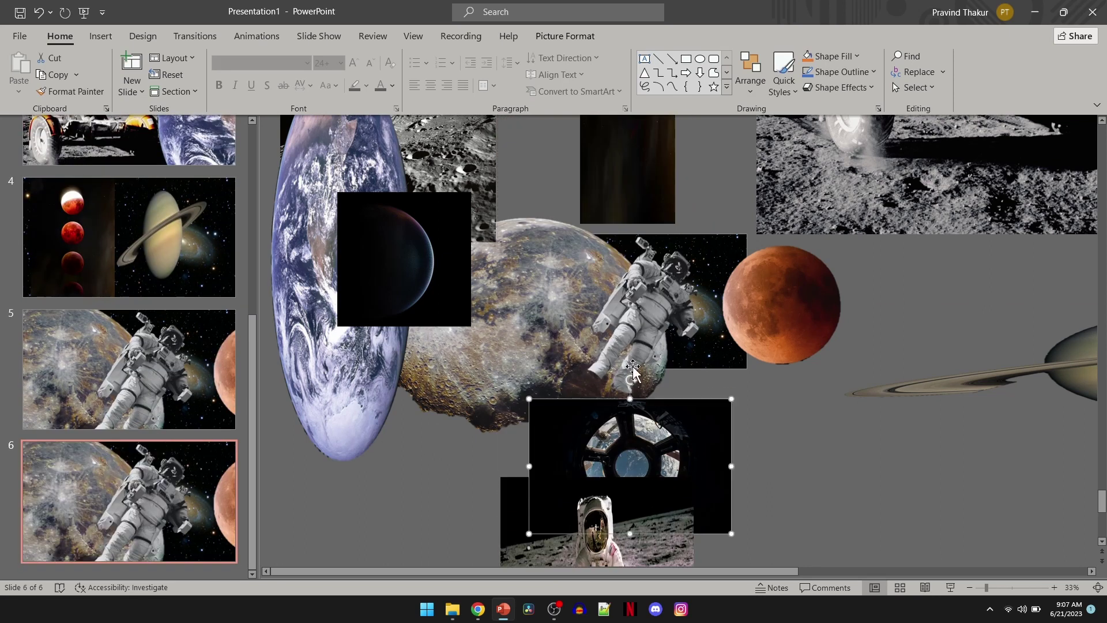
{"action": "left_click", "coordinate": [450, 346]}
{"action": "left_click_drag", "start_coordinate": [398, 243], "coordinate": [440, 312]}
{"action": "left_click_drag", "start_coordinate": [560, 334], "coordinate": [452, 430]}
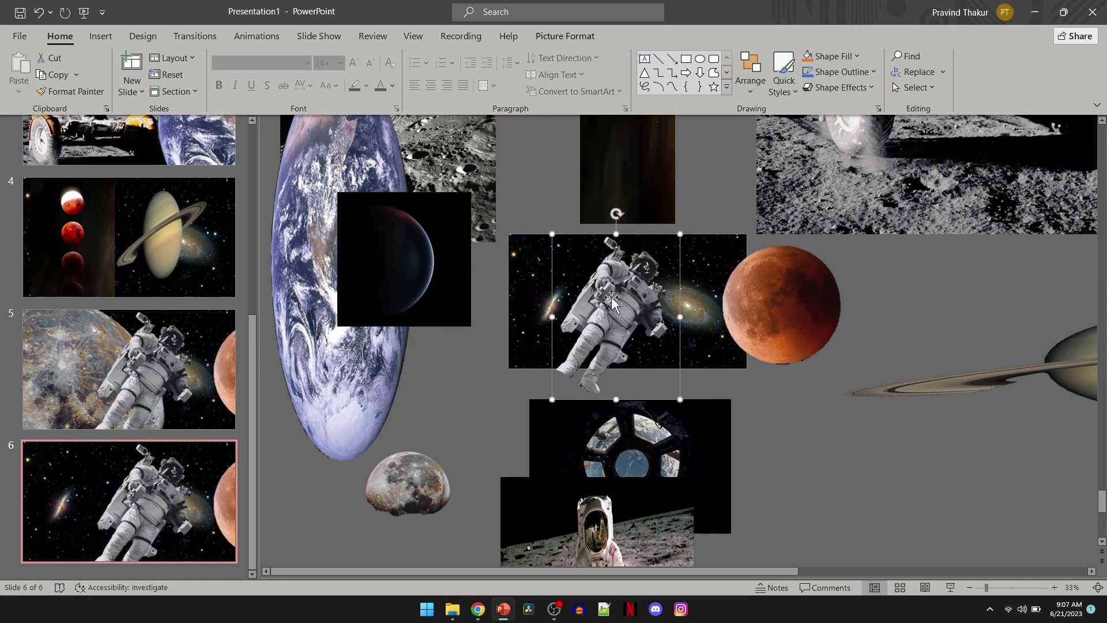
{"action": "left_click_drag", "start_coordinate": [640, 311], "coordinate": [565, 311]}
{"action": "left_click_drag", "start_coordinate": [660, 453], "coordinate": [639, 284]}
- Enlarge the cupola window picture, tuck Mars behind Earth, and move Earth to the right
{"action": "left_click_drag", "start_coordinate": [746, 368], "coordinate": [814, 448]}
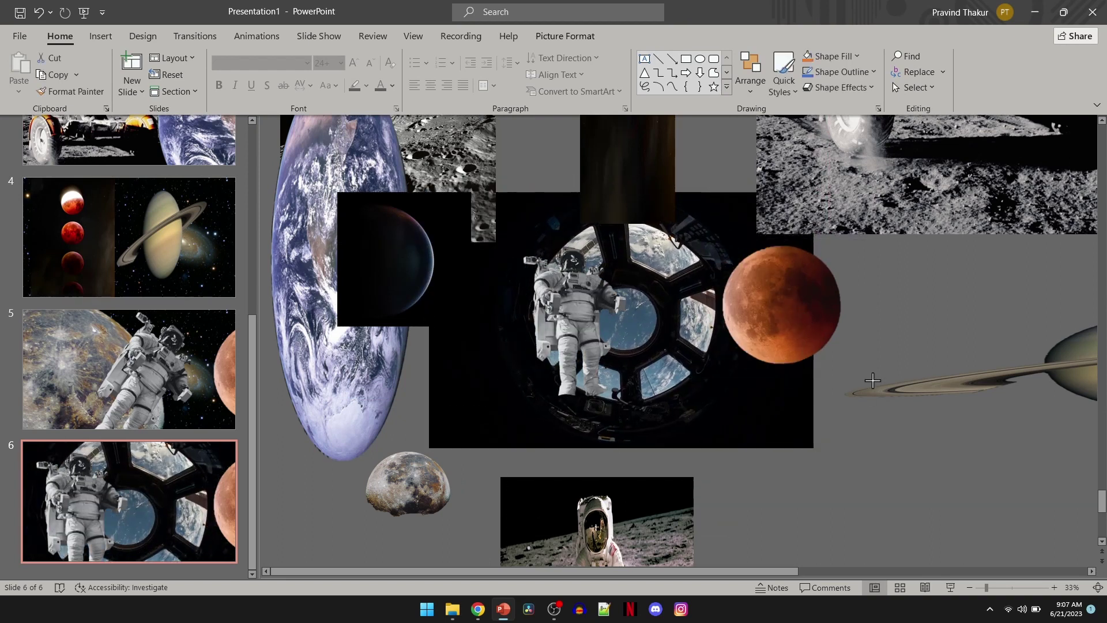
{"action": "left_click_drag", "start_coordinate": [779, 305], "coordinate": [400, 222]}
{"action": "mouse_move", "coordinate": [485, 266]}
{"action": "left_mouse_down"}
{"action": "mouse_move", "coordinate": [967, 336]}
{"action": "mouse_move", "coordinate": [485, 391]}
{"action": "left_mouse_up"}
{"action": "mouse_move", "coordinate": [1078, 383]}
{"action": "left_mouse_down"}
{"action": "mouse_move", "coordinate": [779, 203]}
{"action": "mouse_move", "coordinate": [923, 414]}
{"action": "left_mouse_up"}
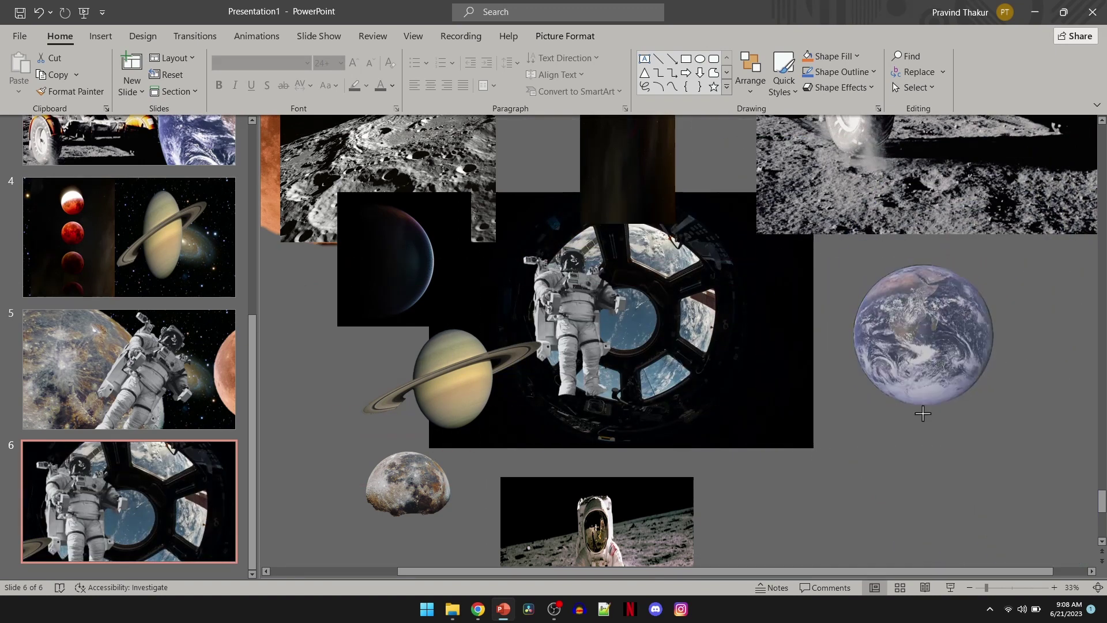
- Rotate and place Saturn beside the astronaut, tilting the astronaut in the window
{"action": "left_click", "coordinate": [455, 378]}
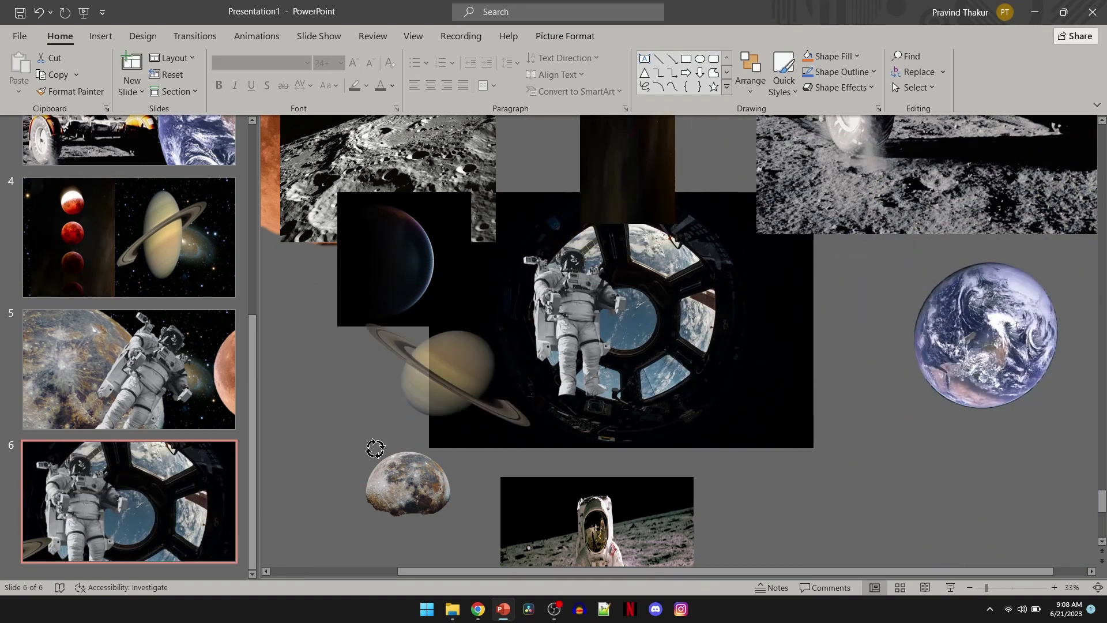
{"action": "left_click_drag", "start_coordinate": [375, 448], "coordinate": [451, 444]}
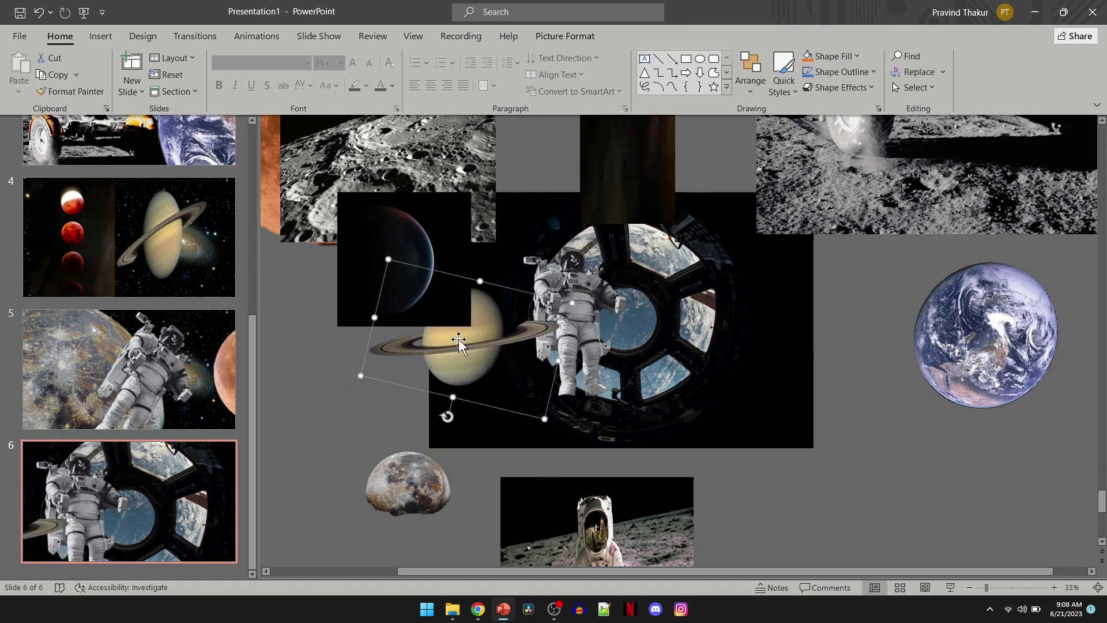
{"action": "left_click_drag", "start_coordinate": [459, 342], "coordinate": [480, 364]}
{"action": "left_click_drag", "start_coordinate": [604, 318], "coordinate": [614, 332]}
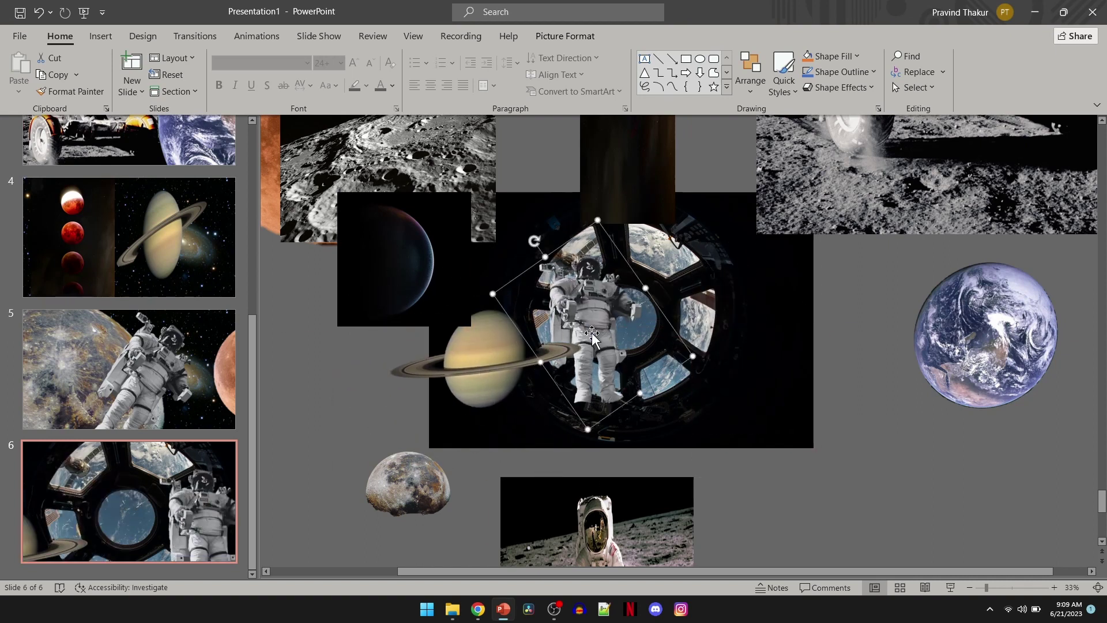
{"action": "left_click_drag", "start_coordinate": [548, 421], "coordinate": [478, 441]}
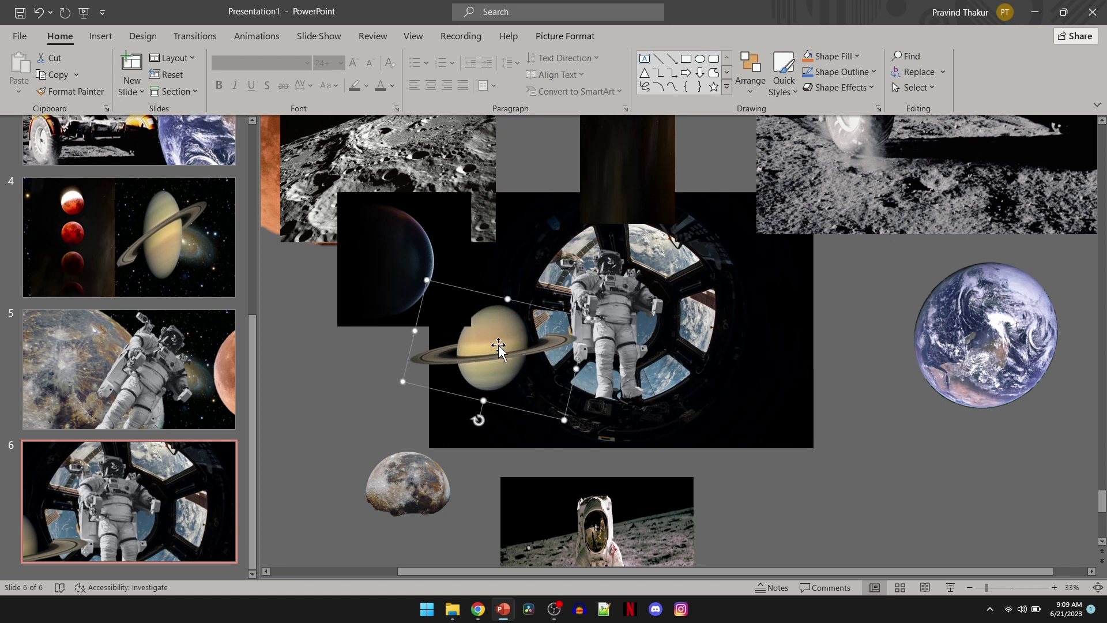
{"action": "left_click", "coordinate": [914, 467]}
- Duplicate slide 6 as slide 7 and enlarge the window picture lower on the slide
{"action": "left_click", "coordinate": [131, 495]}
{"action": "key", "text": "ctrl+d"}
{"action": "left_click", "coordinate": [462, 439]}
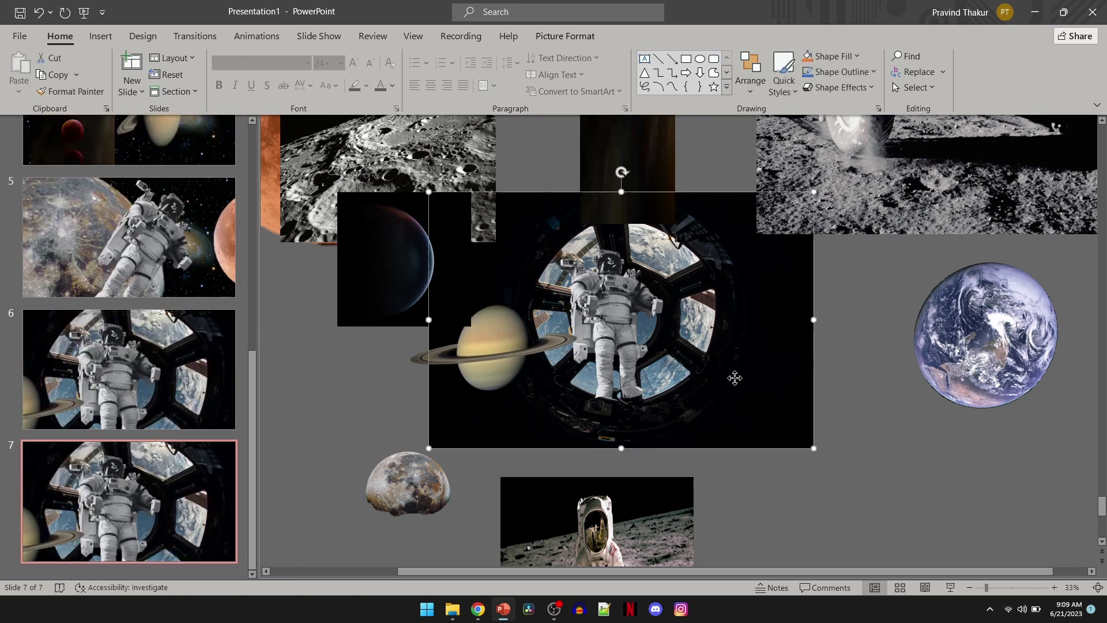
{"action": "left_click_drag", "start_coordinate": [731, 376], "coordinate": [634, 370]}
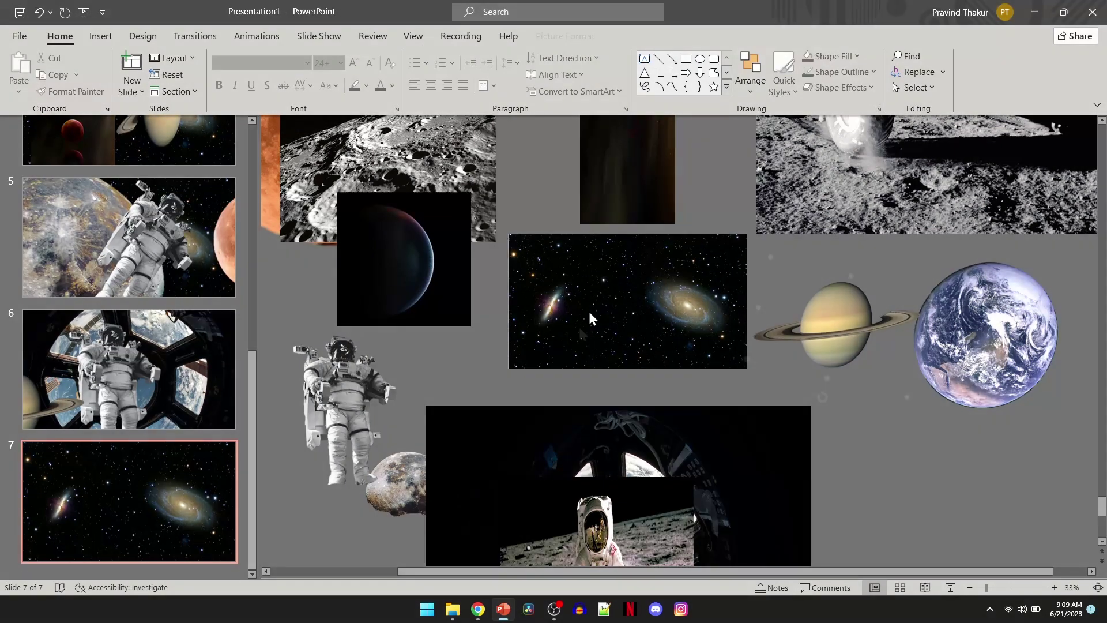
- Give slide 7 a solid black background fill
{"action": "right_click", "coordinate": [603, 299]}
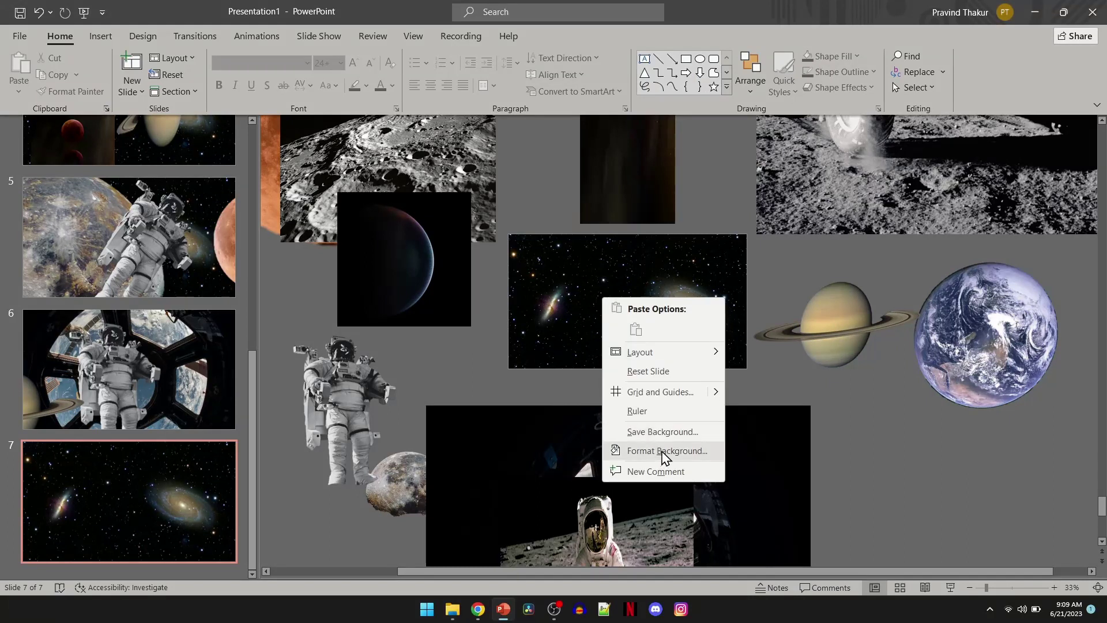
{"action": "left_click", "coordinate": [664, 451]}
{"action": "left_click", "coordinate": [971, 202]}
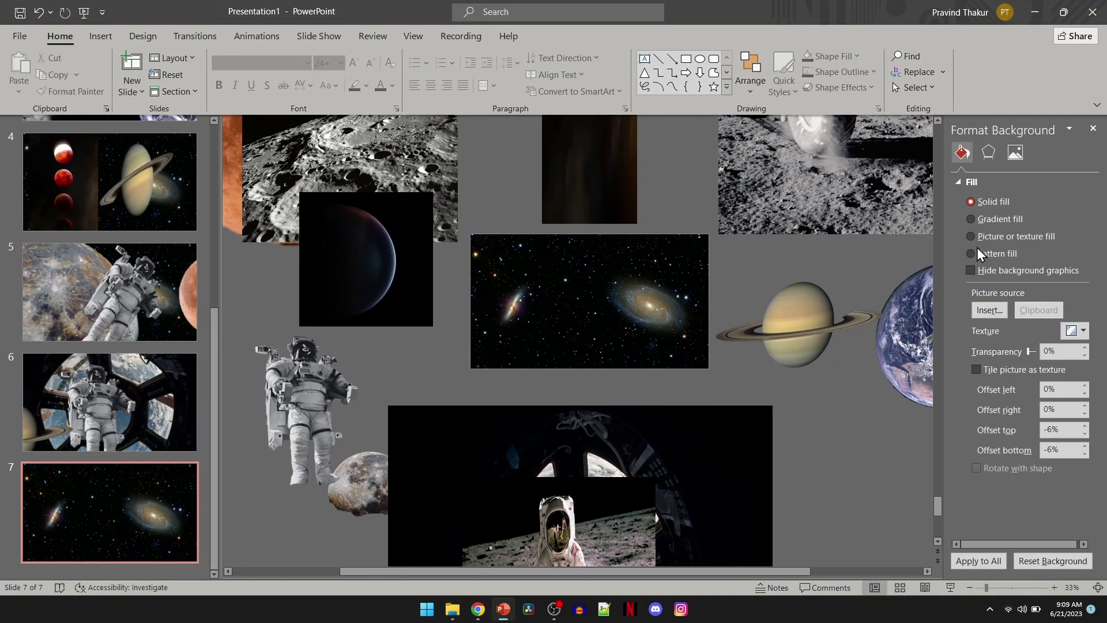
{"action": "left_click", "coordinate": [1071, 296]}
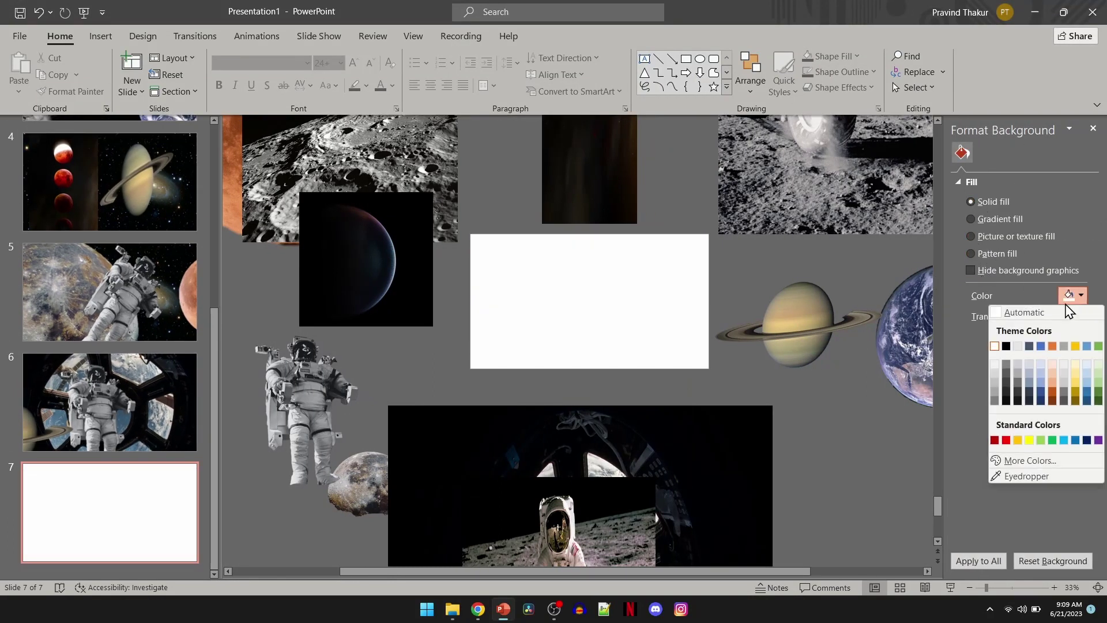
{"action": "left_click", "coordinate": [1006, 346]}
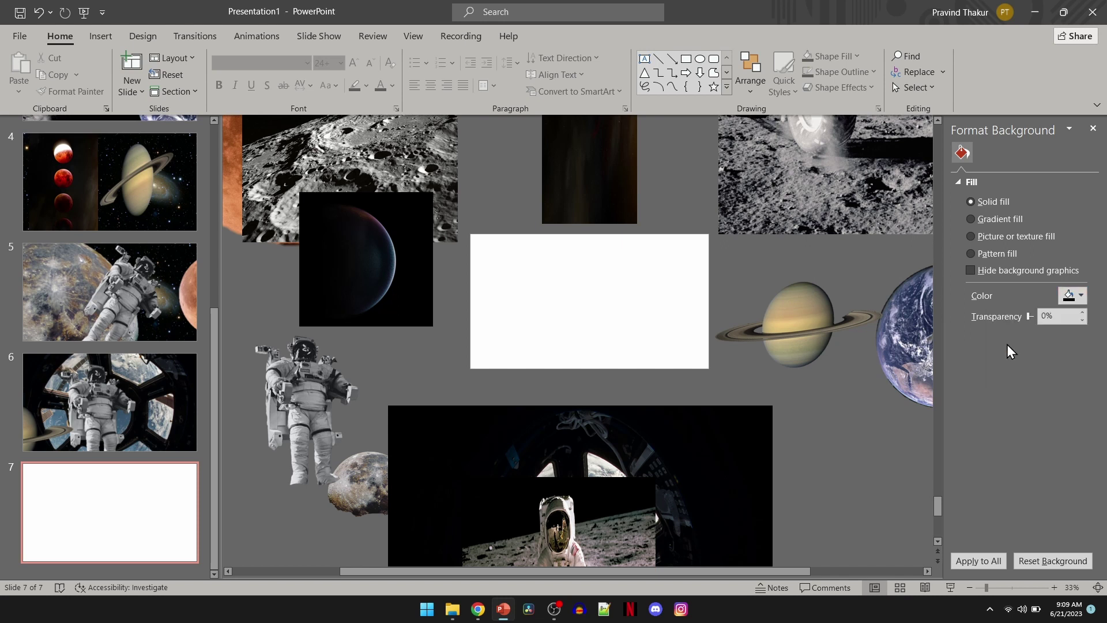
{"action": "left_click", "coordinate": [1094, 128]}
{"action": "scroll", "coordinate": [110, 448], "scroll_direction": "up", "scroll_amount": 5}
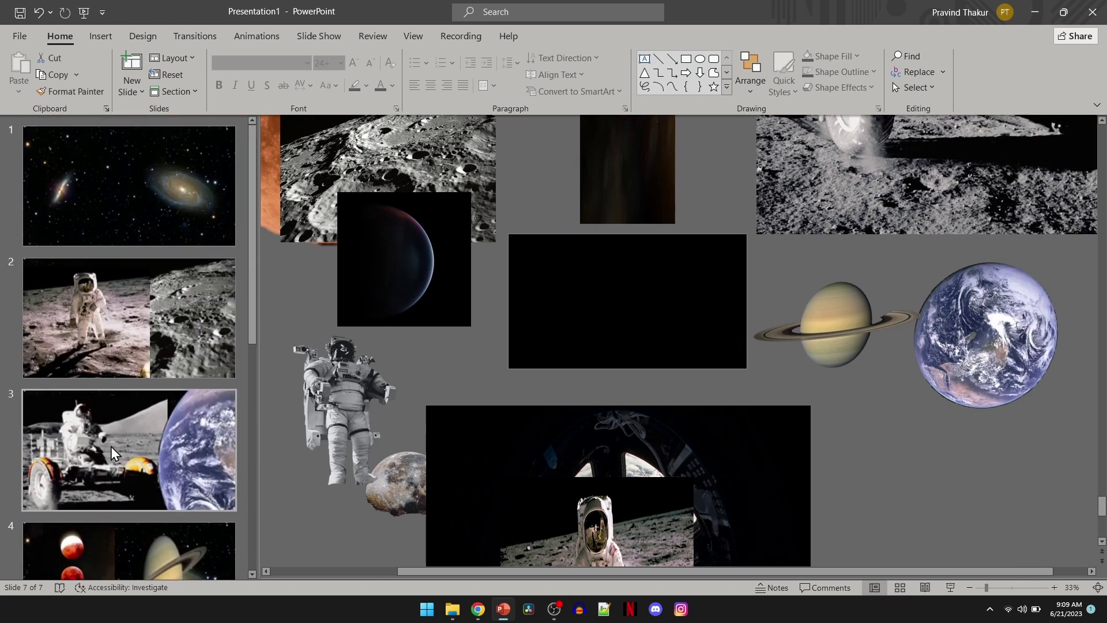
- Apply a 01.00-second Fade to slide 1, auto-advancing after 00:00.00
{"action": "left_click", "coordinate": [134, 198]}
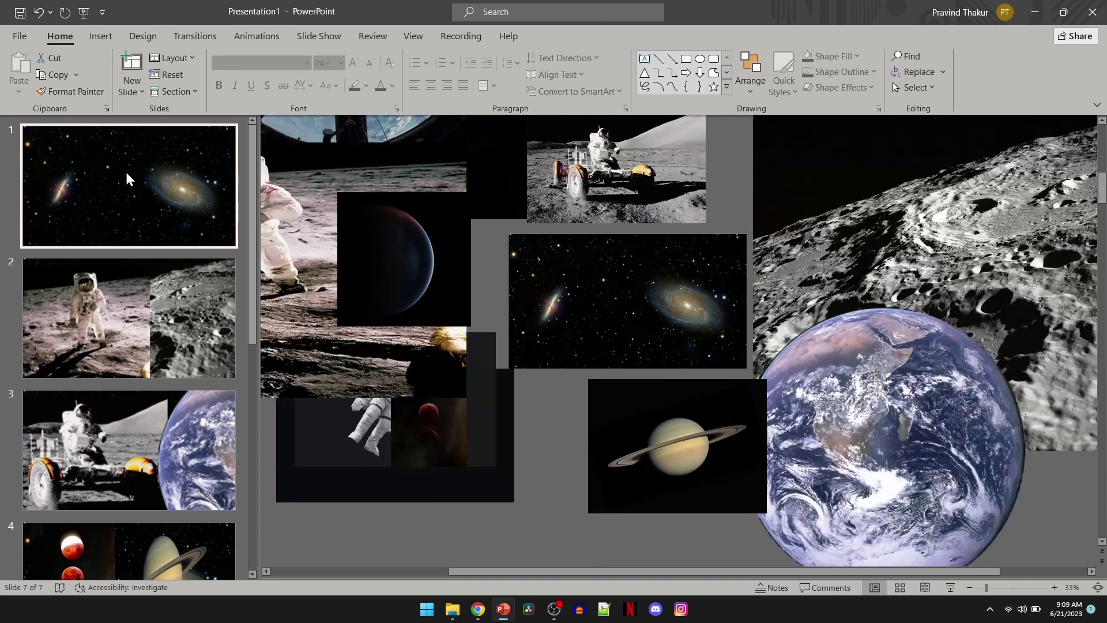
{"action": "left_click", "coordinate": [200, 37]}
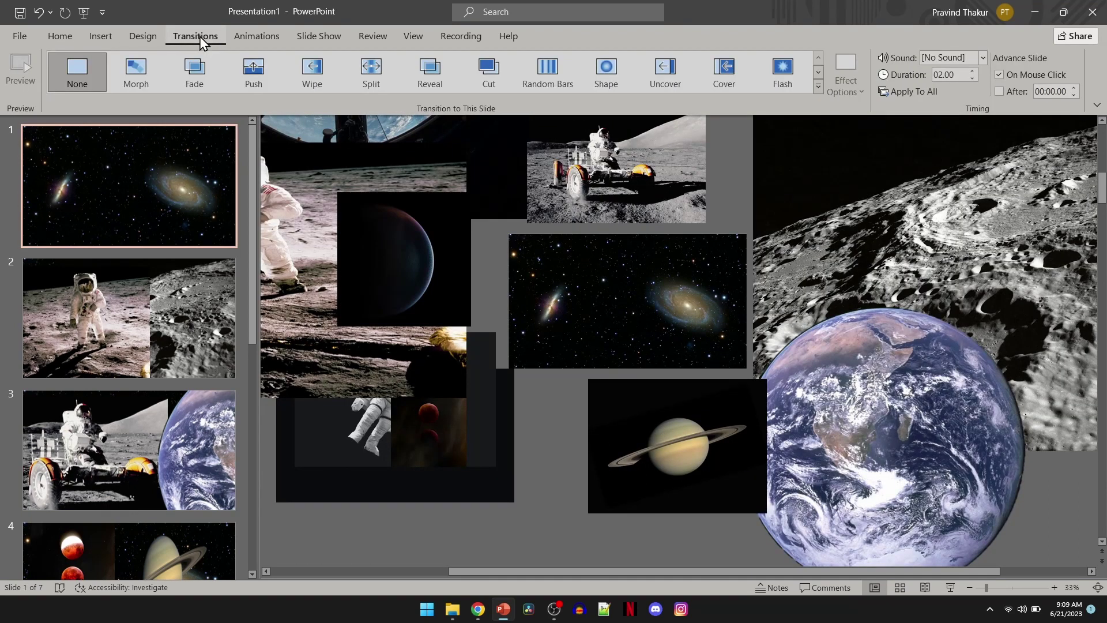
{"action": "left_click", "coordinate": [194, 70]}
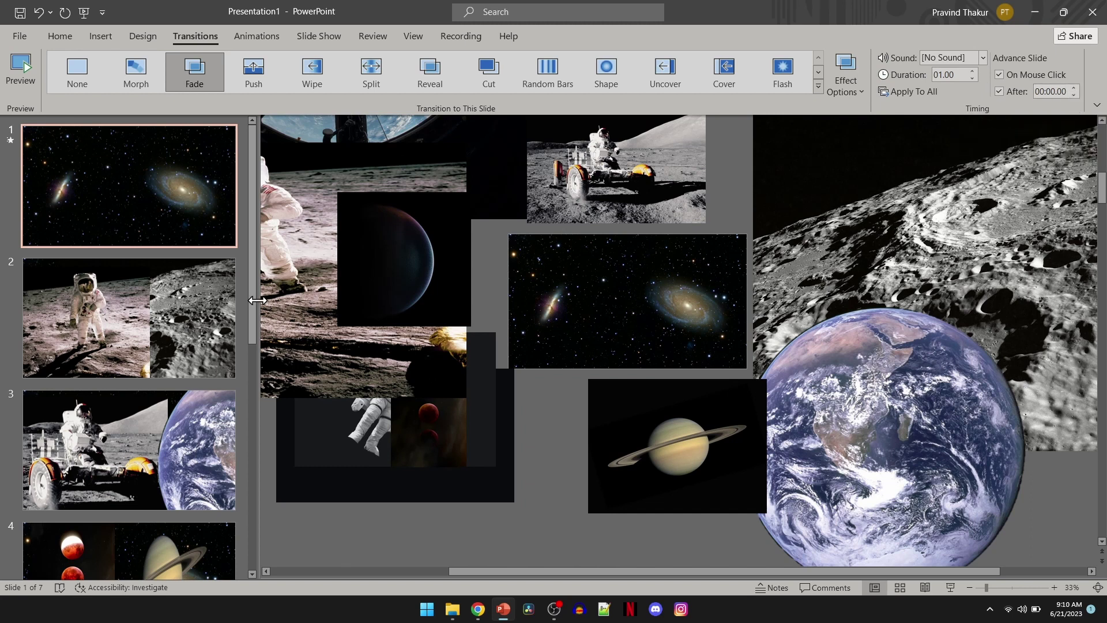
{"action": "left_click", "coordinate": [171, 312]}
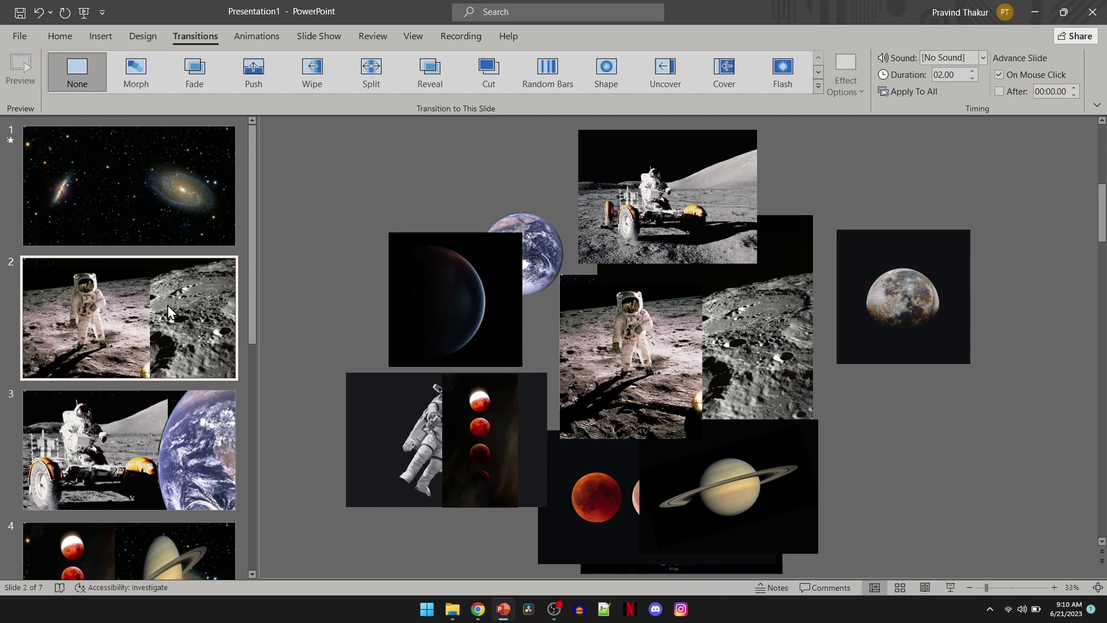
- Give slide 2 a 06.00-second Morph transition that auto-advances after 00:00.30
{"action": "left_click", "coordinate": [137, 71]}
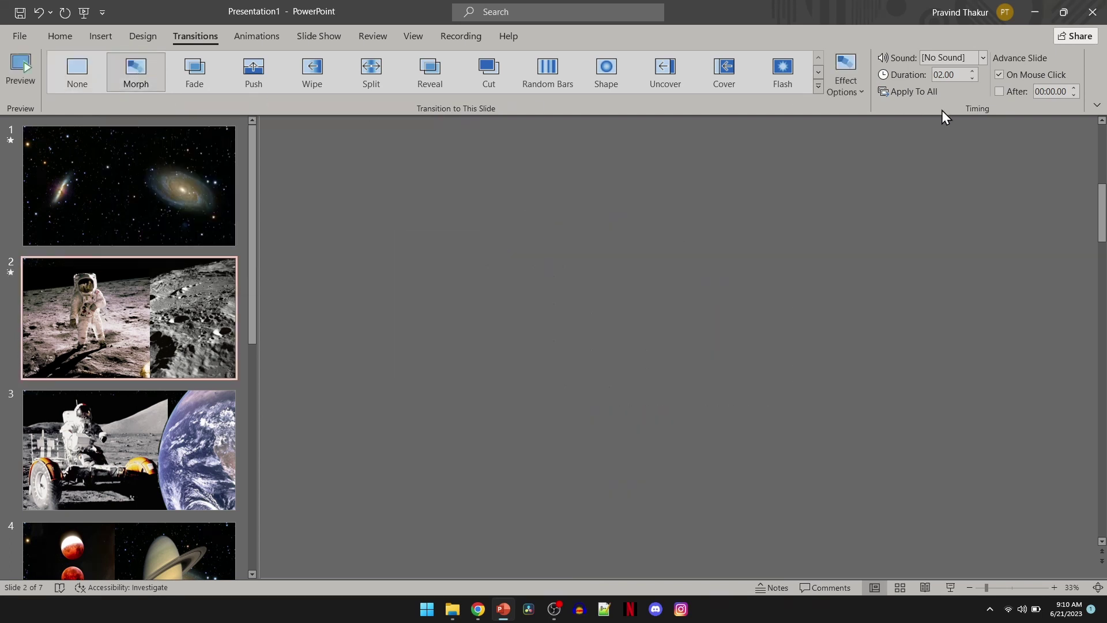
{"action": "left_click", "coordinate": [974, 70]}
{"action": "left_click", "coordinate": [974, 70]}
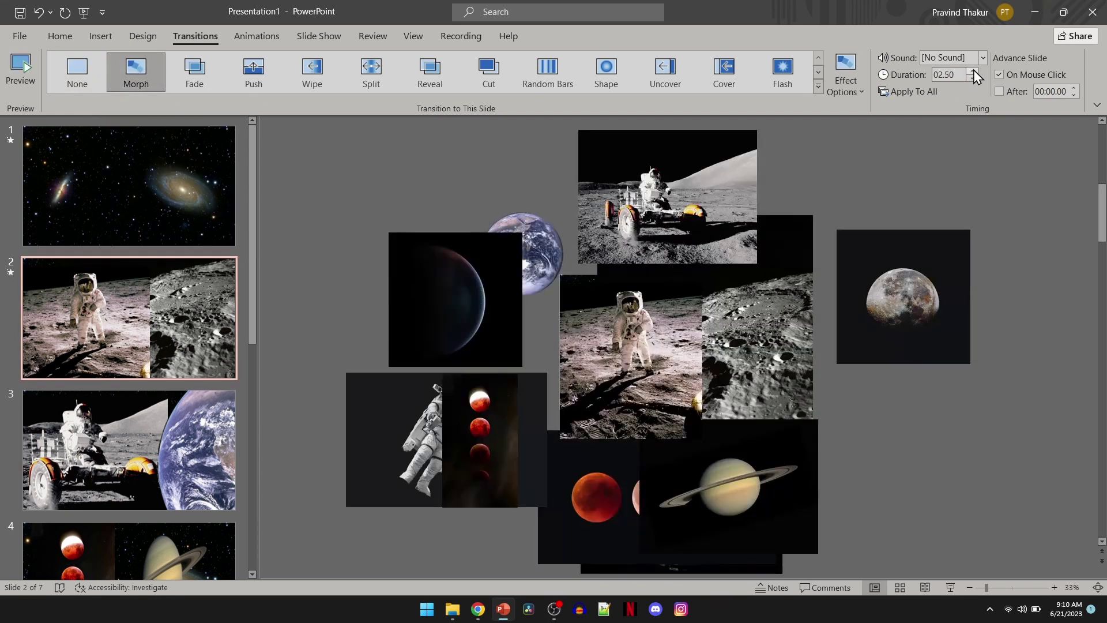
{"action": "left_click", "coordinate": [974, 70]}
{"action": "left_click", "coordinate": [973, 70]}
{"action": "left_click", "coordinate": [974, 70]}
{"action": "left_click", "coordinate": [974, 70]}
{"action": "left_click", "coordinate": [974, 71]}
{"action": "left_click", "coordinate": [974, 71]}
{"action": "left_click", "coordinate": [973, 71]}
{"action": "left_click", "coordinate": [1000, 92]}
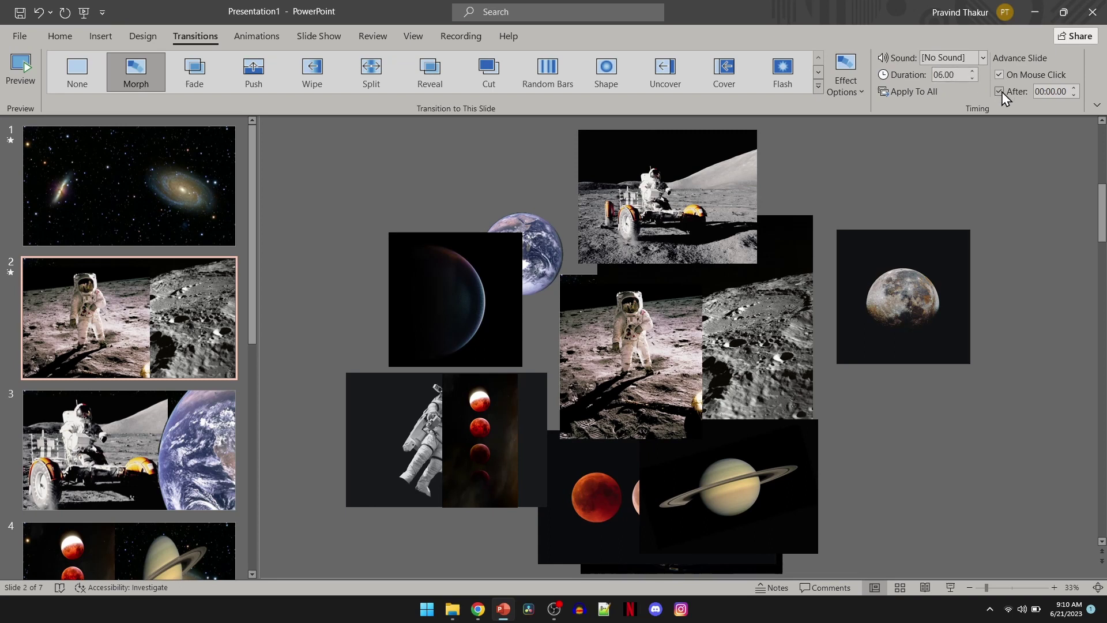
{"action": "left_click", "coordinate": [1064, 91]}
{"action": "type", "text": "3"}
{"action": "key", "text": "Return"}
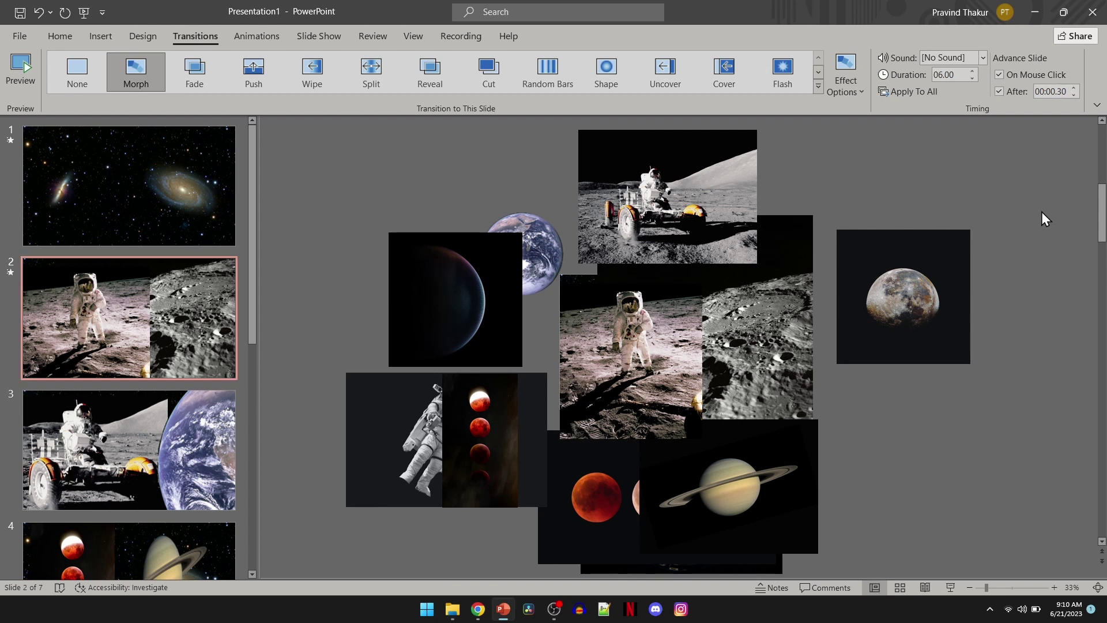
- Give slide 3 a 06.00-second Morph transition that auto-advances after 00:00.30
{"action": "left_click", "coordinate": [149, 467]}
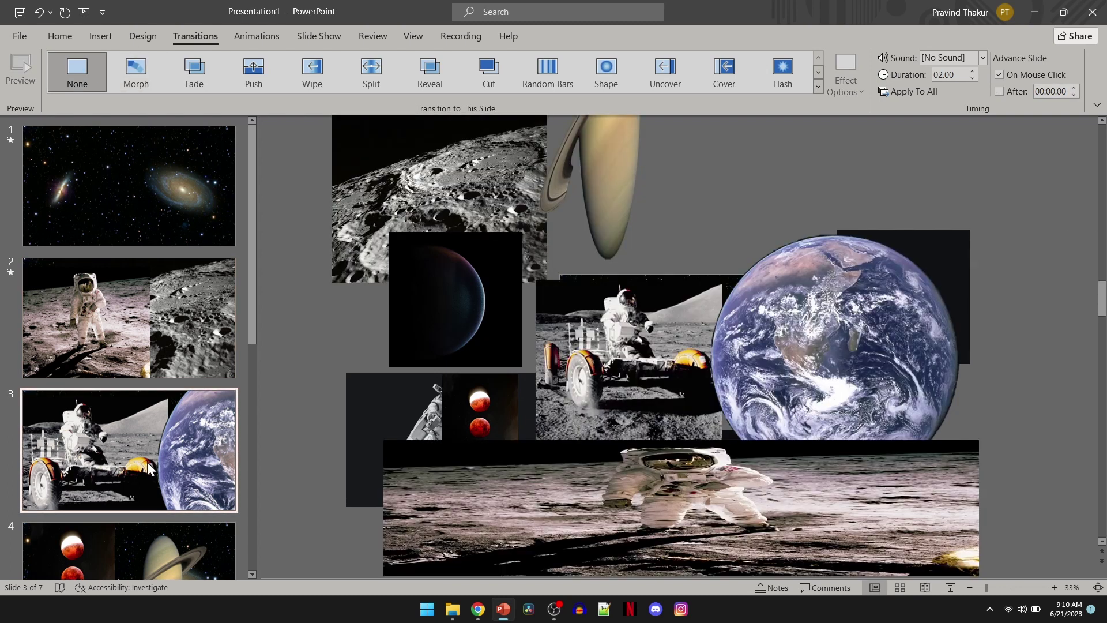
{"action": "left_click", "coordinate": [136, 70]}
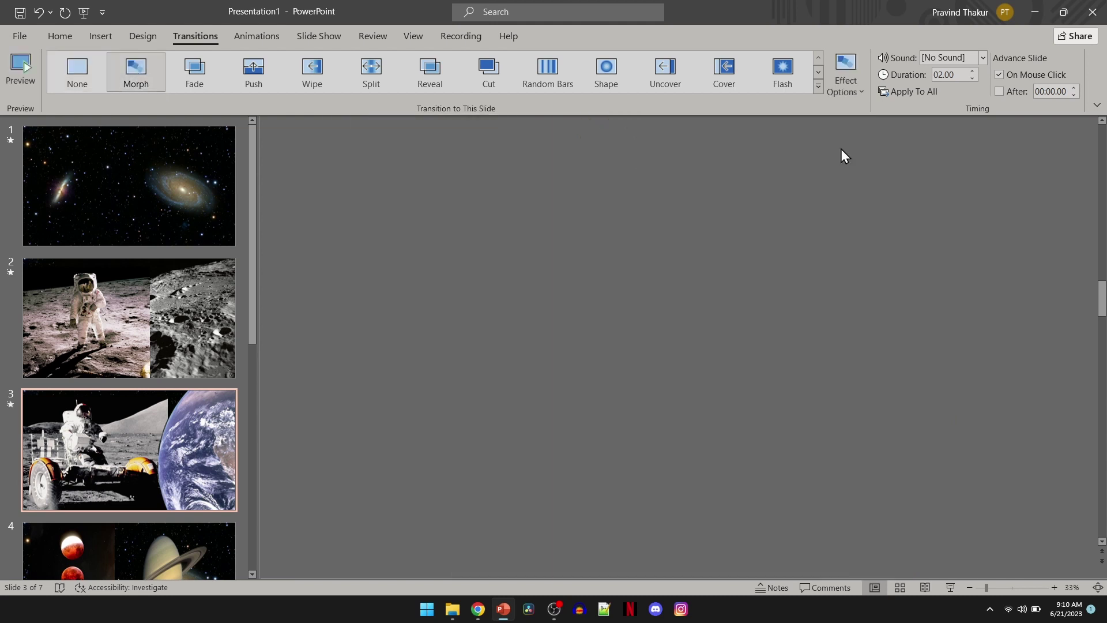
{"action": "left_click", "coordinate": [973, 72]}
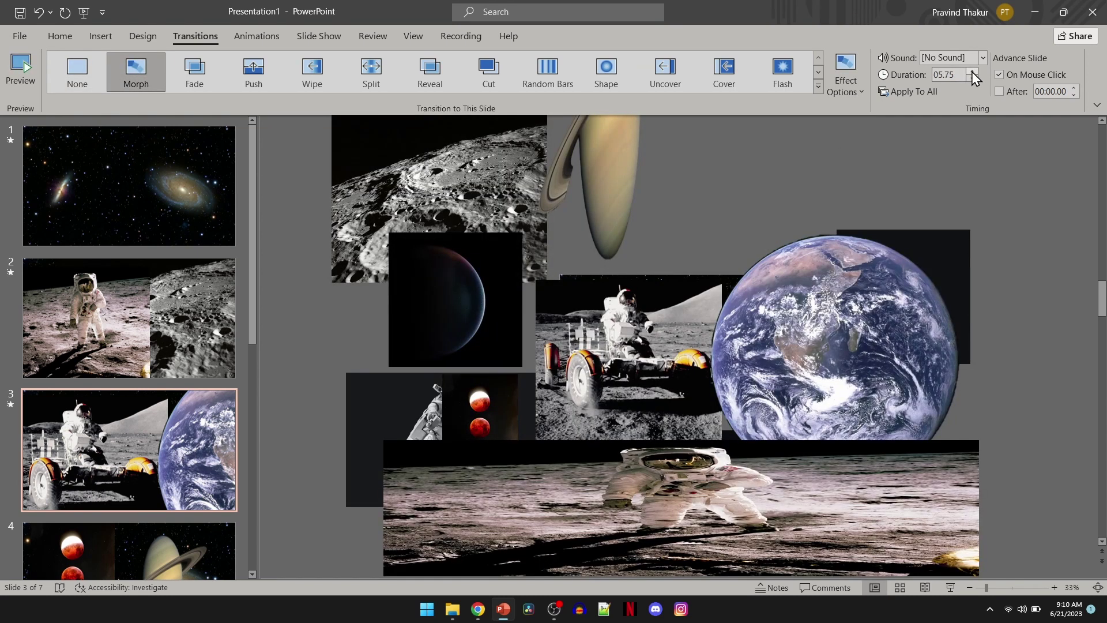
{"action": "left_click", "coordinate": [999, 91]}
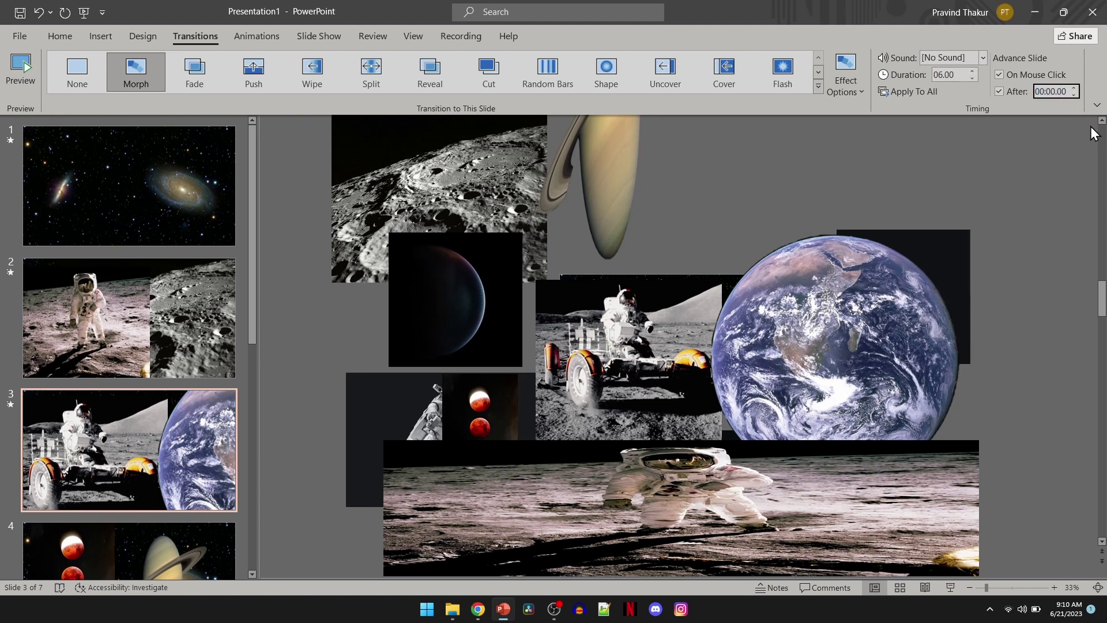
{"action": "type", "text": "30"}
{"action": "left_click", "coordinate": [104, 456]}
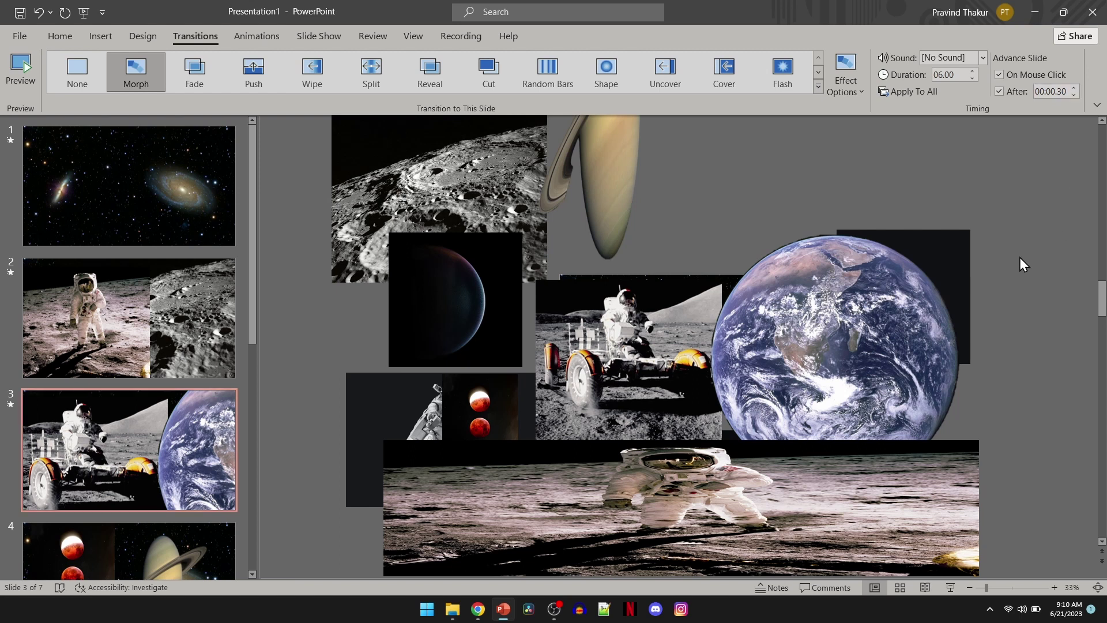
{"action": "scroll", "coordinate": [103, 456], "scroll_direction": "down", "scroll_amount": 2}
{"action": "left_click", "coordinate": [134, 387]}
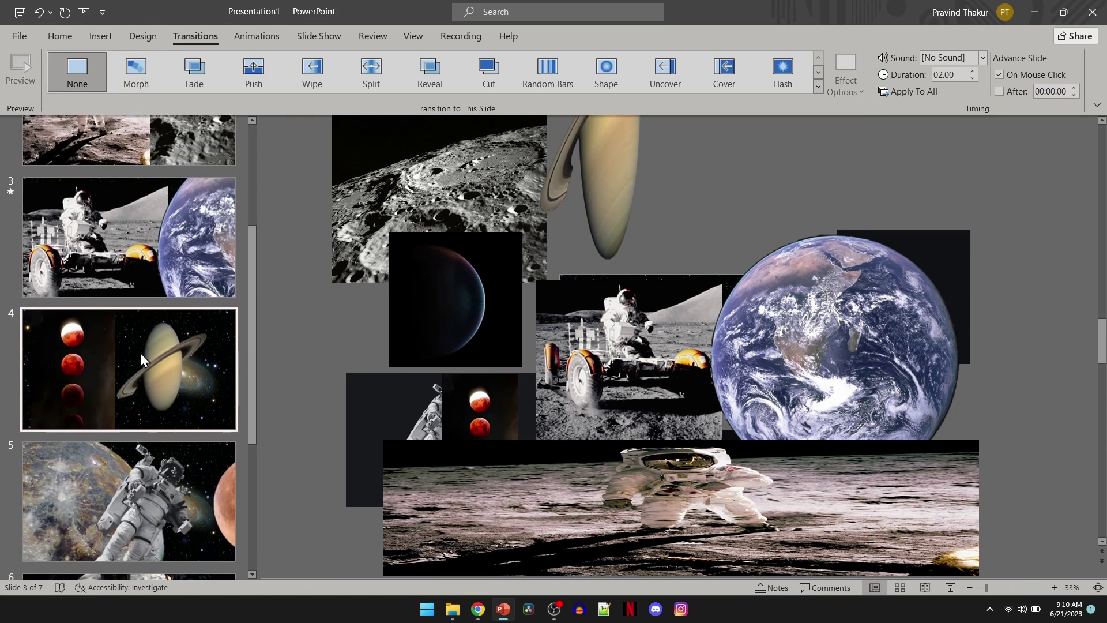
- Give slide 4 a 06.00-second Morph transition that auto-advances after 00:00.30
{"action": "left_click", "coordinate": [137, 81]}
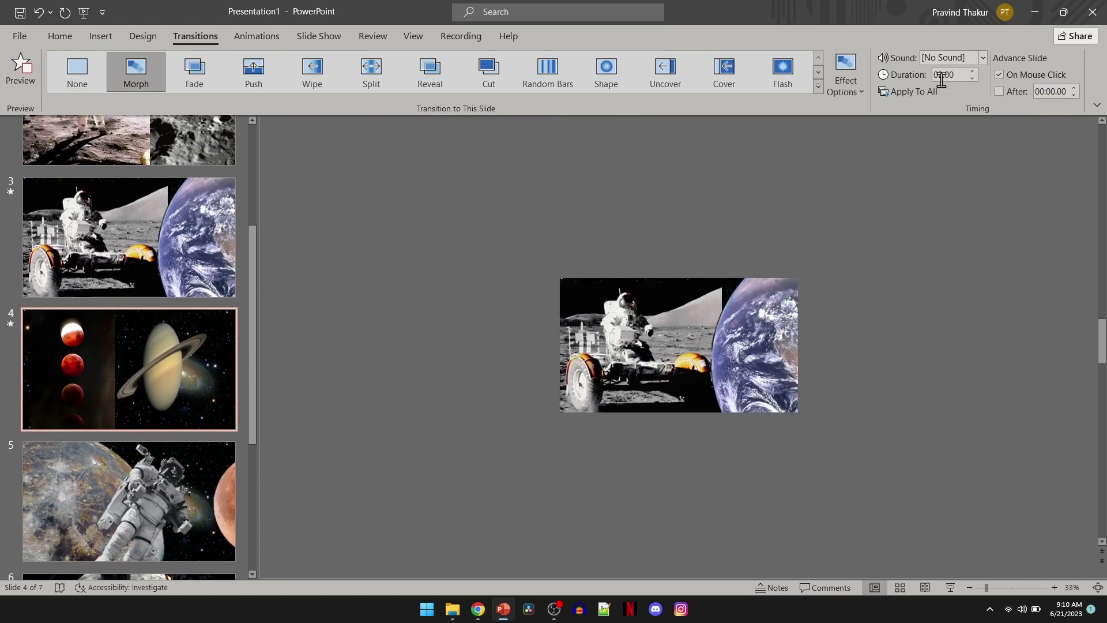
{"action": "left_click", "coordinate": [973, 71]}
{"action": "left_click", "coordinate": [973, 71]}
{"action": "left_click", "coordinate": [973, 71]}
{"action": "left_click", "coordinate": [974, 71]}
{"action": "left_click", "coordinate": [974, 71]}
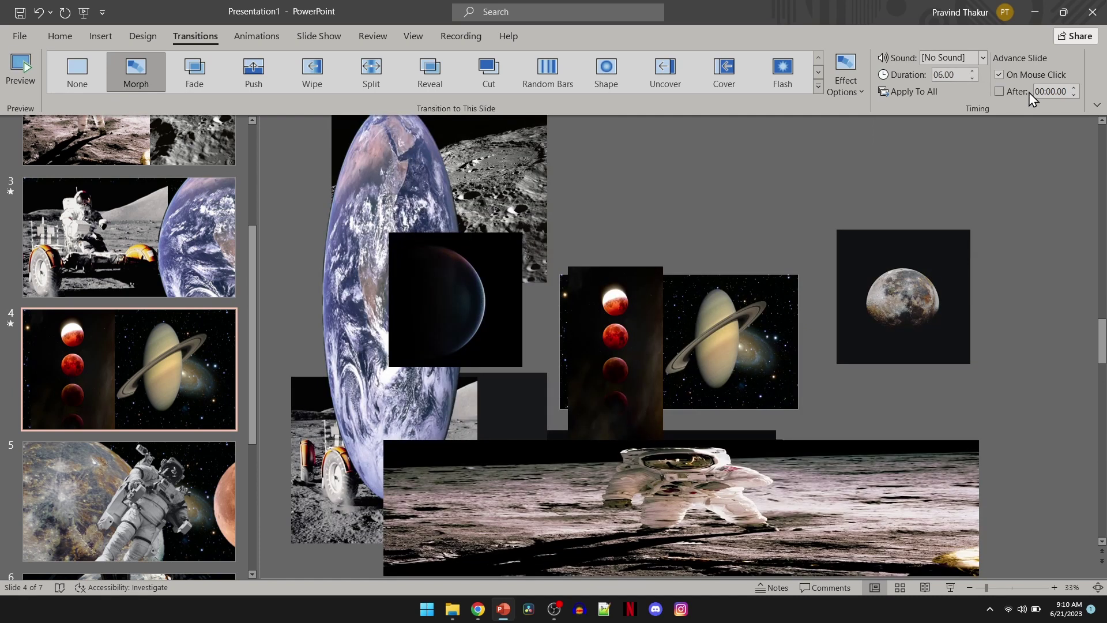
{"action": "left_click", "coordinate": [1004, 93]}
{"action": "left_click", "coordinate": [1068, 91]}
{"action": "type", "text": "3"}
{"action": "left_click", "coordinate": [81, 536]}
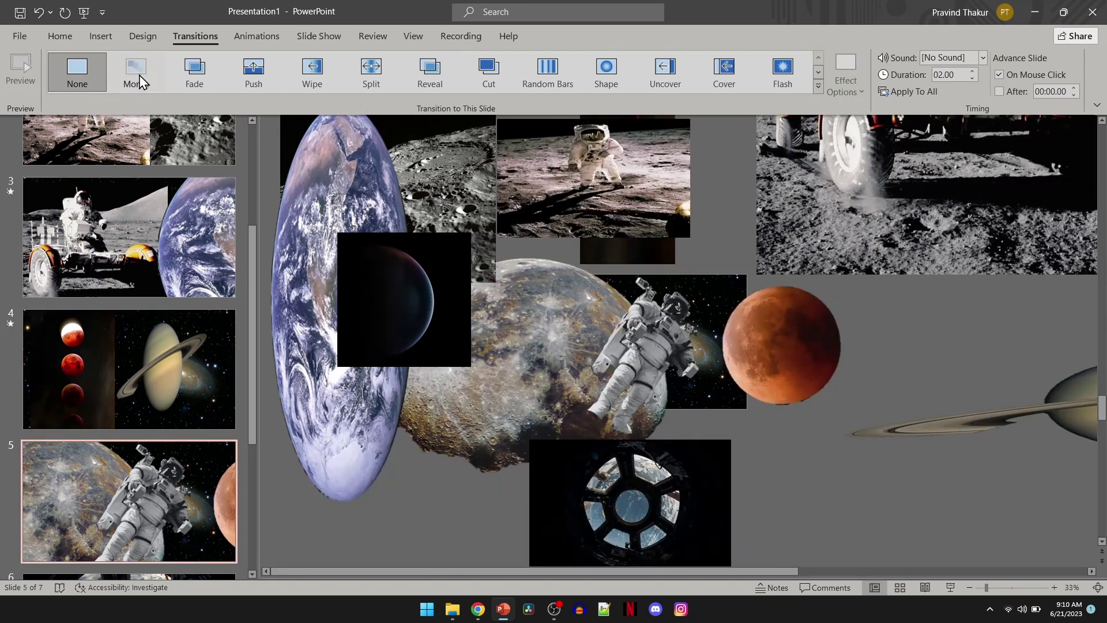
- Give slide 5 a 06.00-second Morph transition that auto-advances after 00:00.30
{"action": "left_click", "coordinate": [139, 81]}
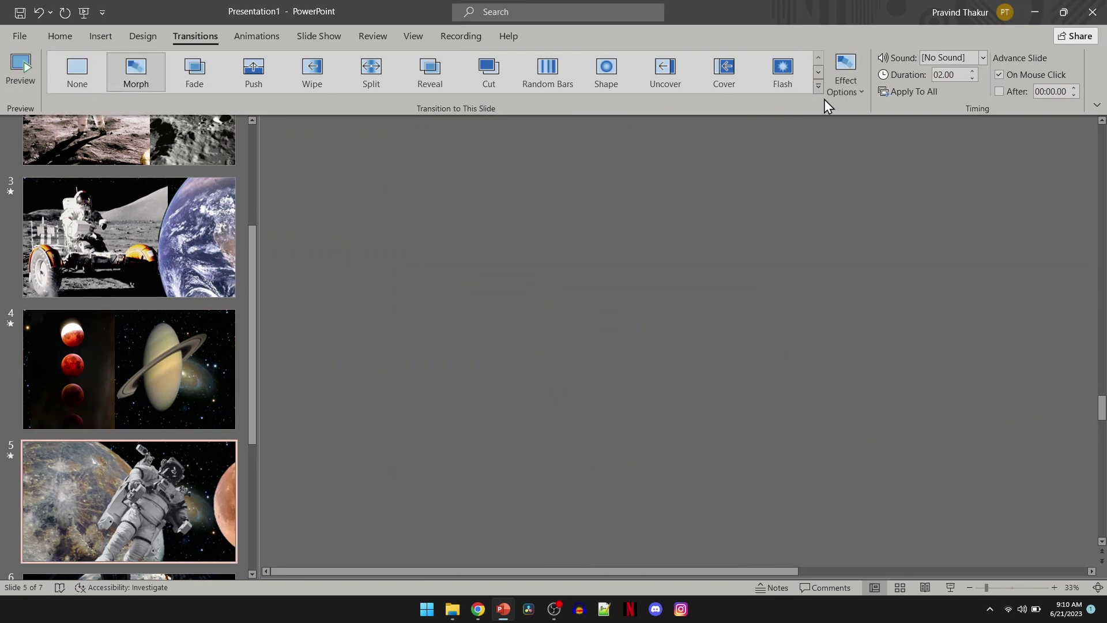
{"action": "left_click", "coordinate": [972, 72]}
{"action": "left_click", "coordinate": [973, 72]}
{"action": "left_click", "coordinate": [972, 71]}
{"action": "left_click", "coordinate": [972, 71]}
{"action": "left_click", "coordinate": [972, 72]}
{"action": "left_click", "coordinate": [972, 72]}
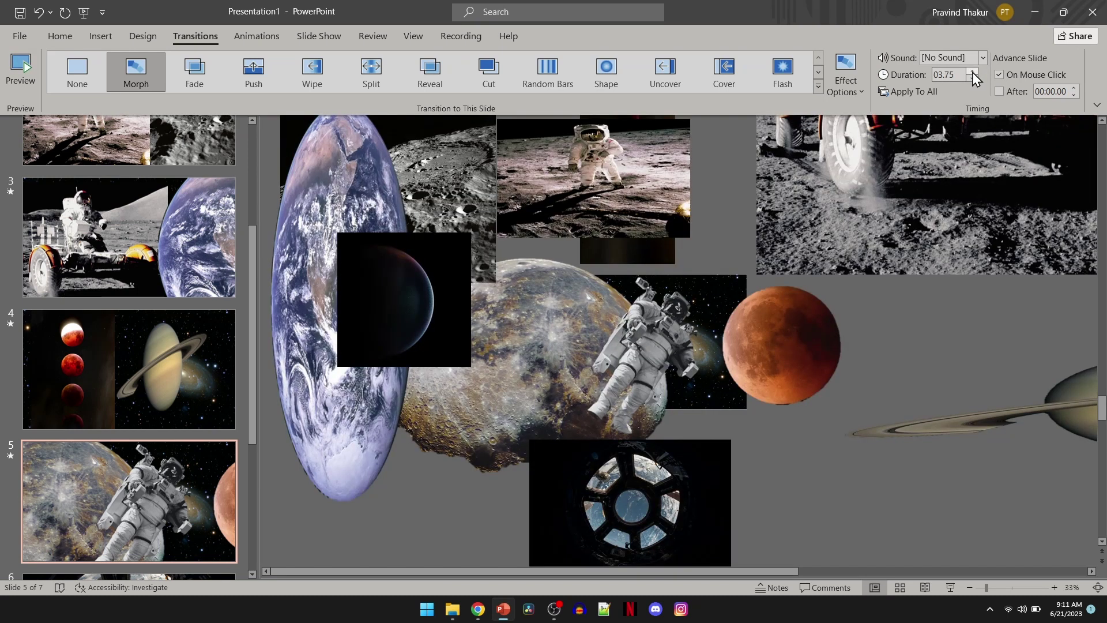
{"action": "left_click", "coordinate": [972, 72]}
{"action": "left_click", "coordinate": [972, 72]}
{"action": "left_click", "coordinate": [973, 72]}
{"action": "left_click", "coordinate": [972, 72]}
{"action": "left_click", "coordinate": [972, 71]}
{"action": "left_click", "coordinate": [973, 72]}
{"action": "left_click", "coordinate": [999, 91]}
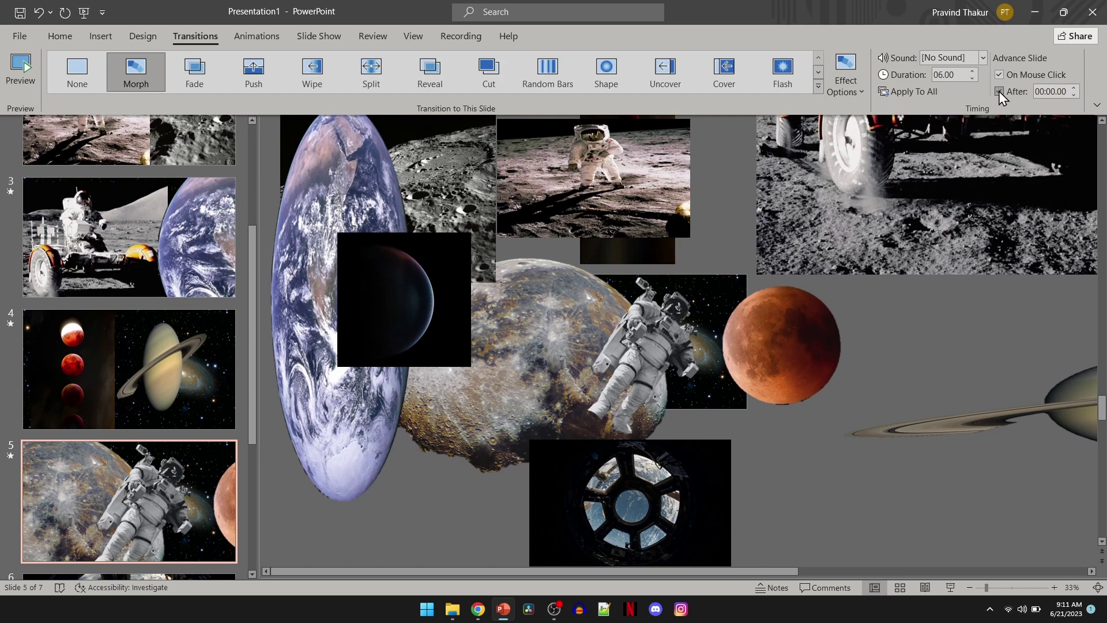
{"action": "left_click", "coordinate": [1061, 90]}
{"action": "type", "text": "0.3"}
{"action": "left_click", "coordinate": [890, 336]}
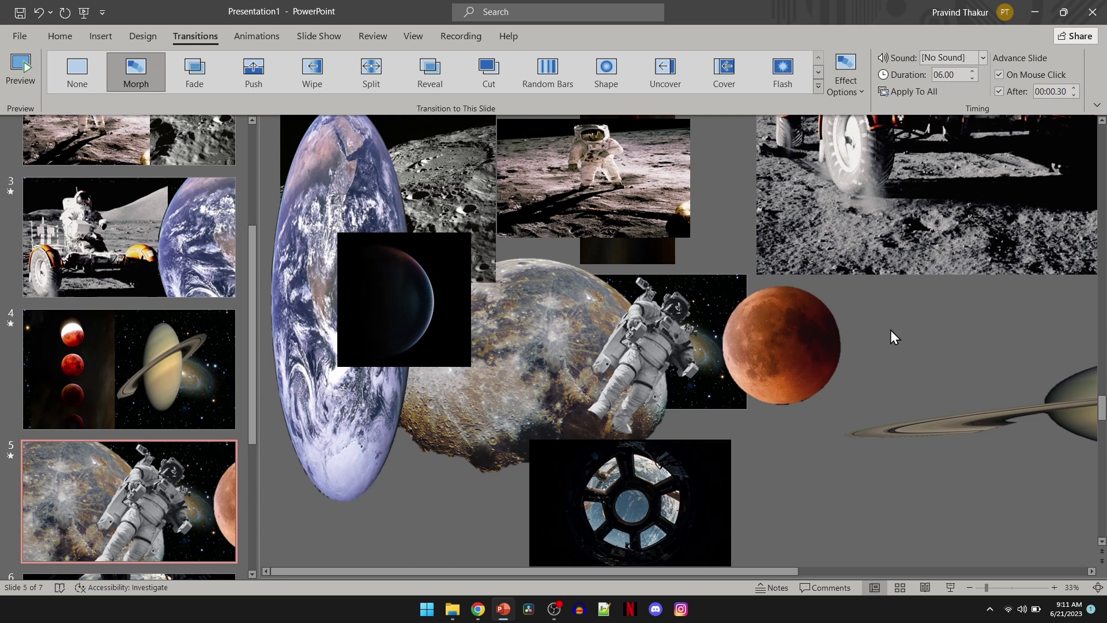
{"action": "scroll", "coordinate": [145, 438], "scroll_direction": "down", "scroll_amount": 3}
- Give slide 6 a Morph transition lasting 06.00 seconds that auto-advances after 00:00.30
{"action": "left_click", "coordinate": [155, 351]}
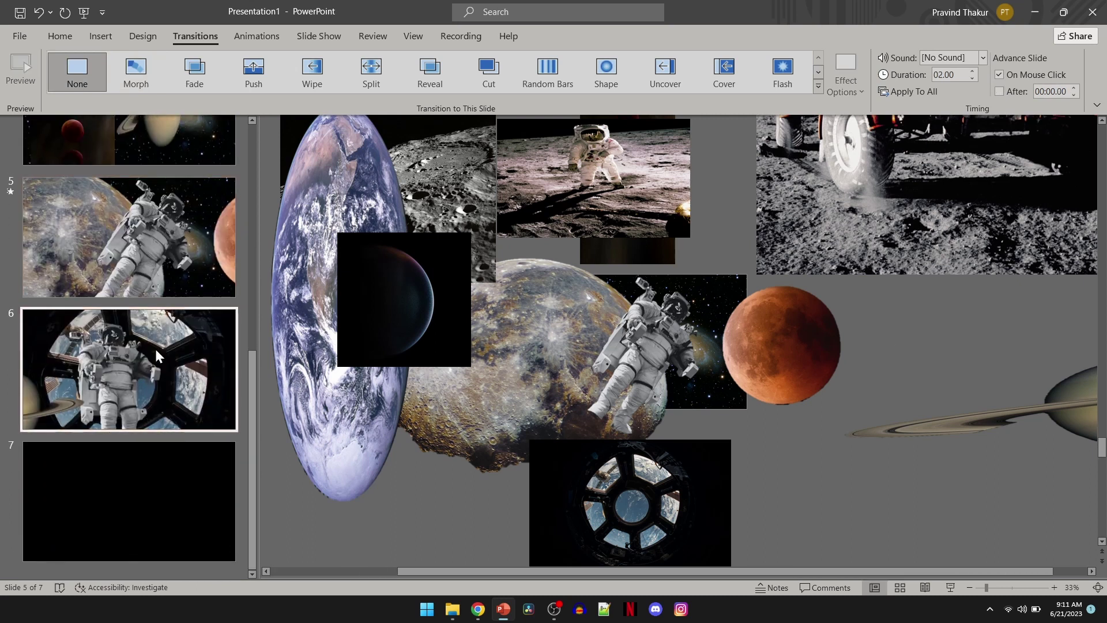
{"action": "left_click", "coordinate": [141, 78]}
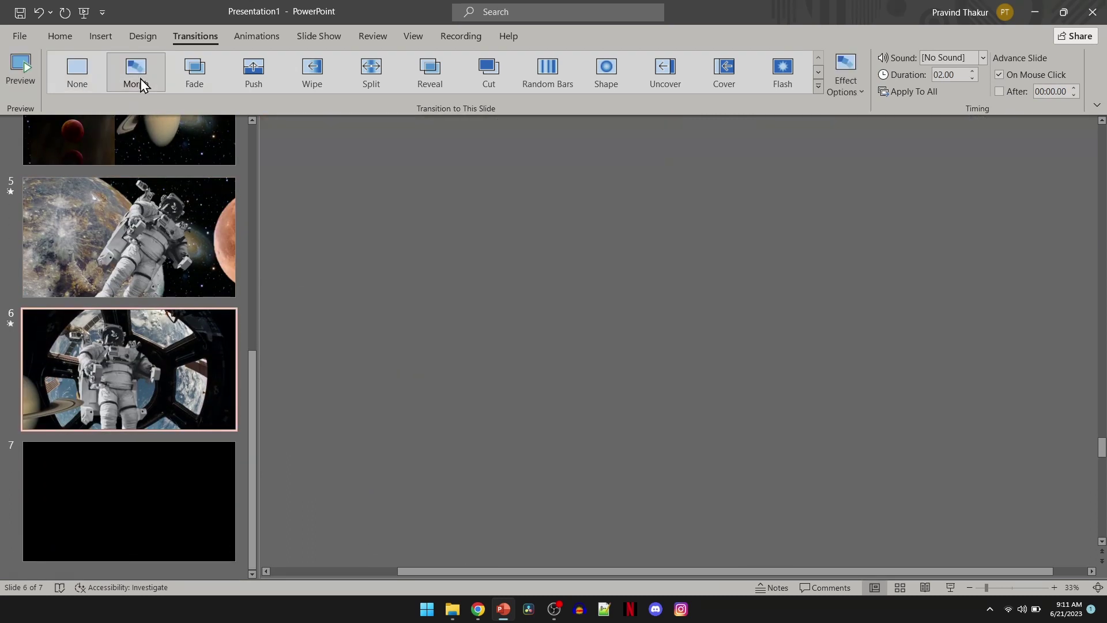
{"action": "left_click", "coordinate": [973, 70]}
{"action": "left_click", "coordinate": [973, 70]}
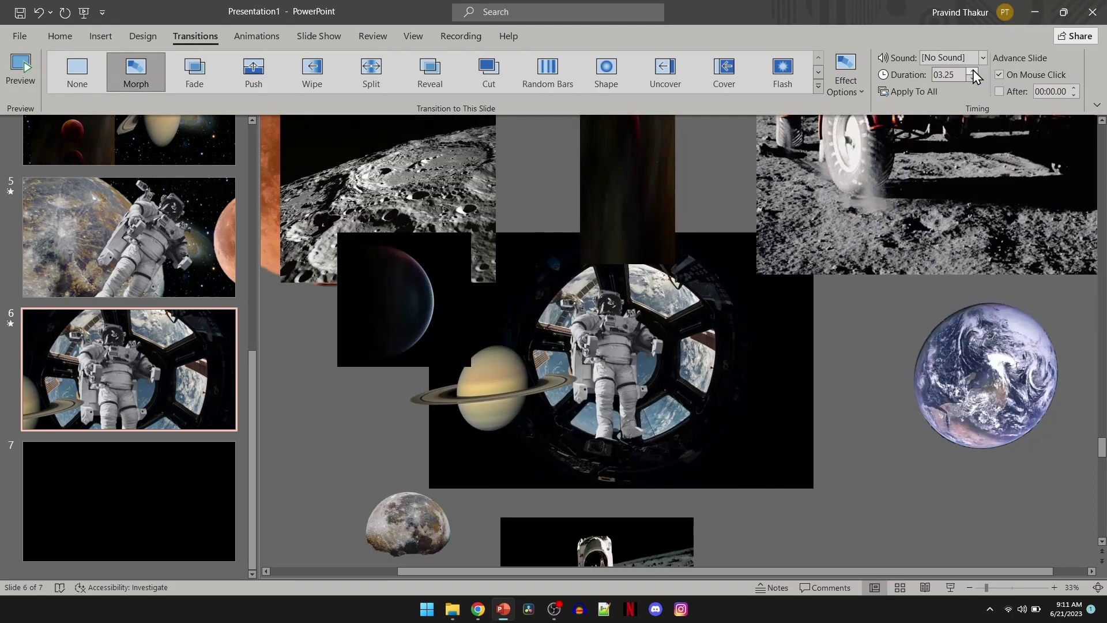
{"action": "left_click", "coordinate": [973, 70]}
{"action": "left_click", "coordinate": [974, 71]}
{"action": "left_click", "coordinate": [974, 71]}
{"action": "left_click", "coordinate": [974, 70]}
{"action": "left_click", "coordinate": [1005, 95]}
{"action": "left_click", "coordinate": [874, 319]}
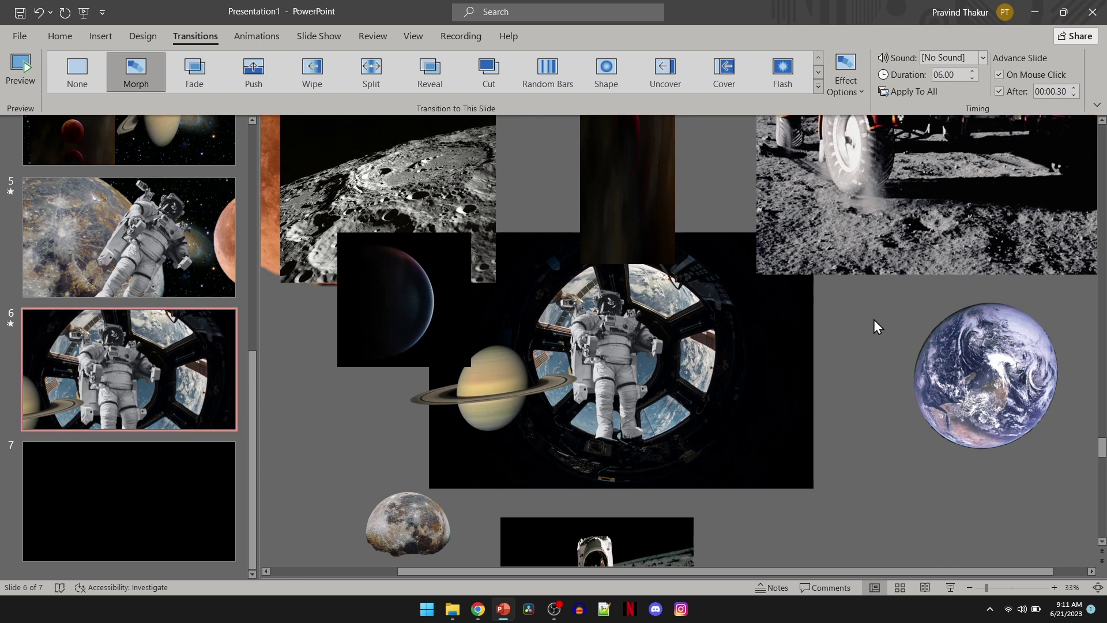
- Give black slide 7 a 04.25-second Morph that auto-advances after 00:01.00
{"action": "left_click", "coordinate": [193, 518]}
{"action": "left_click", "coordinate": [136, 72]}
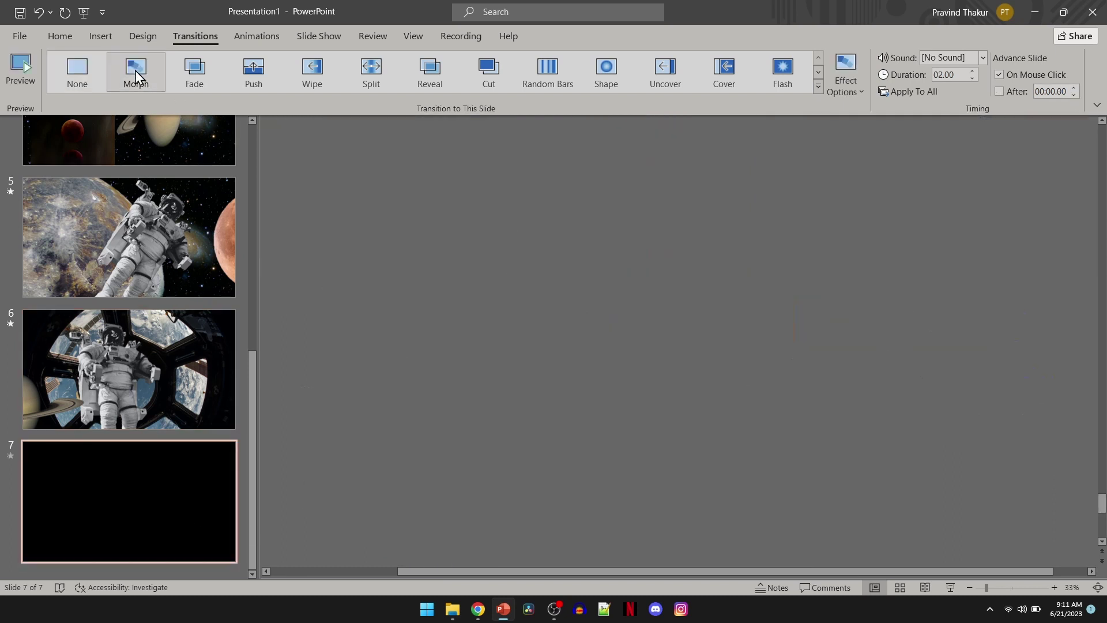
{"action": "left_click", "coordinate": [1000, 91]}
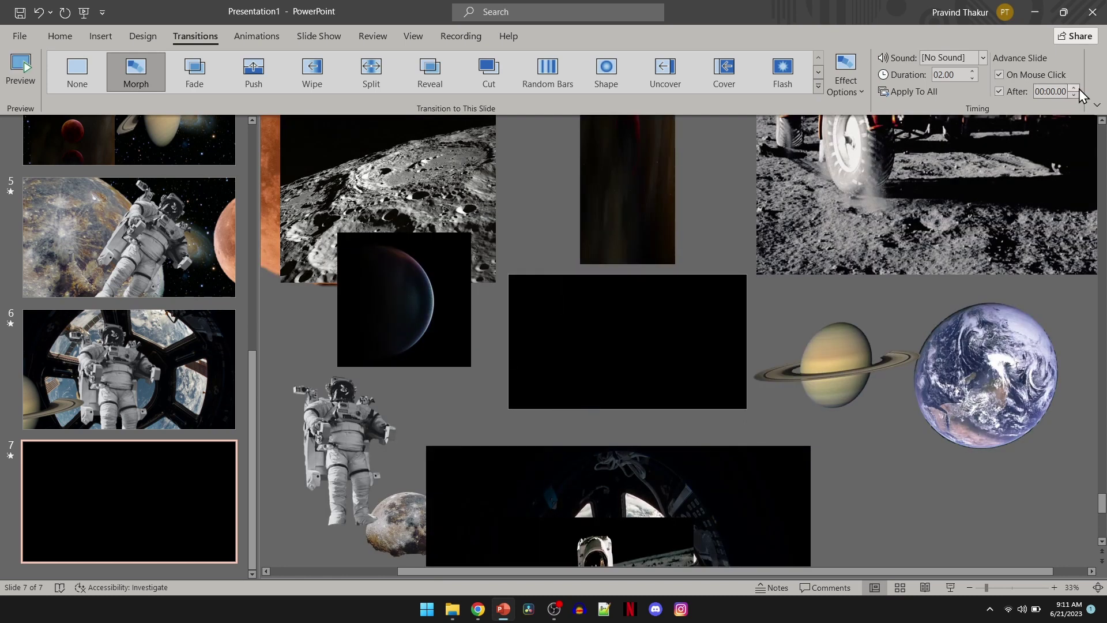
{"action": "left_click", "coordinate": [973, 70]}
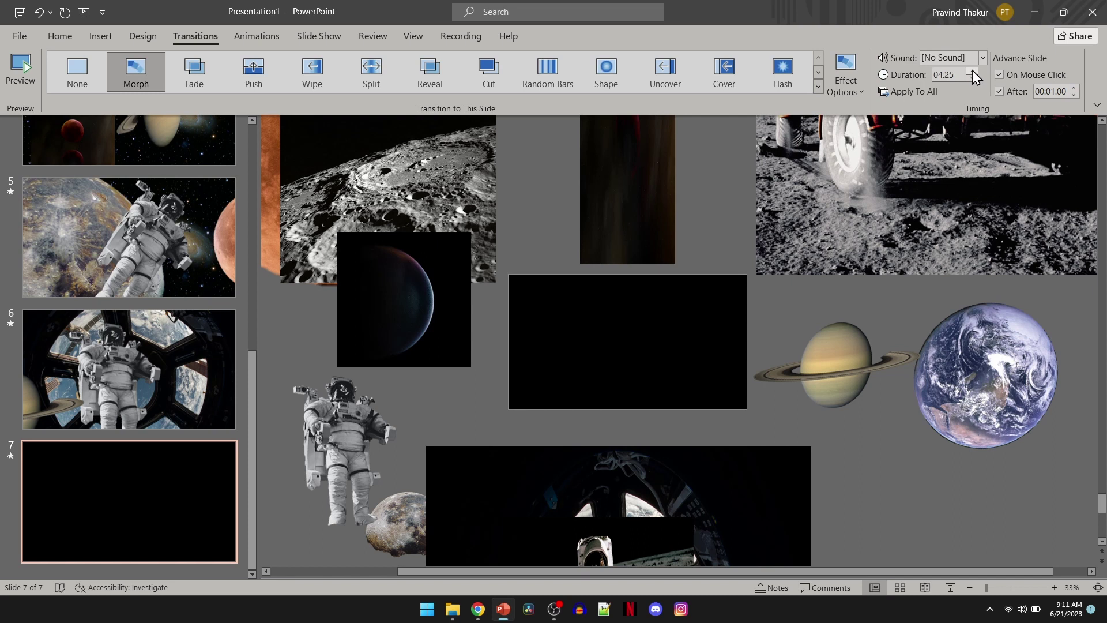